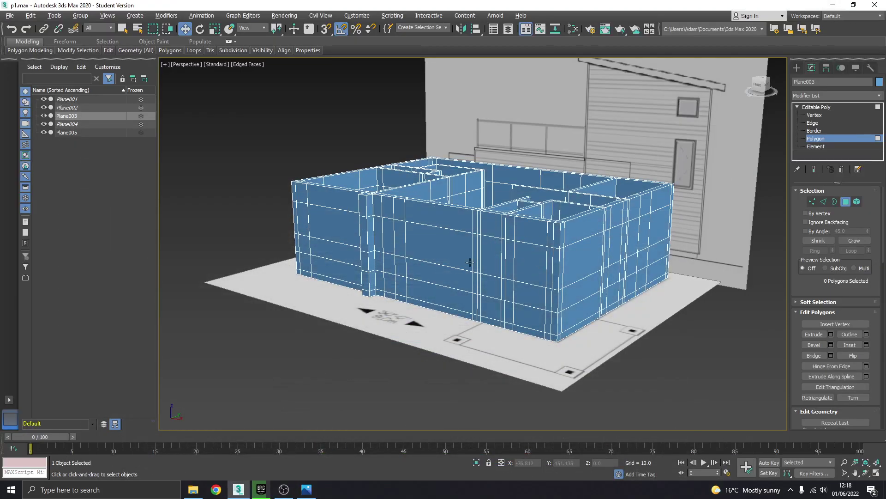
Select the matching outer and inner polygons of the living room's front wall and bridge them into a window opening, checking the reference photo
click(453, 263)
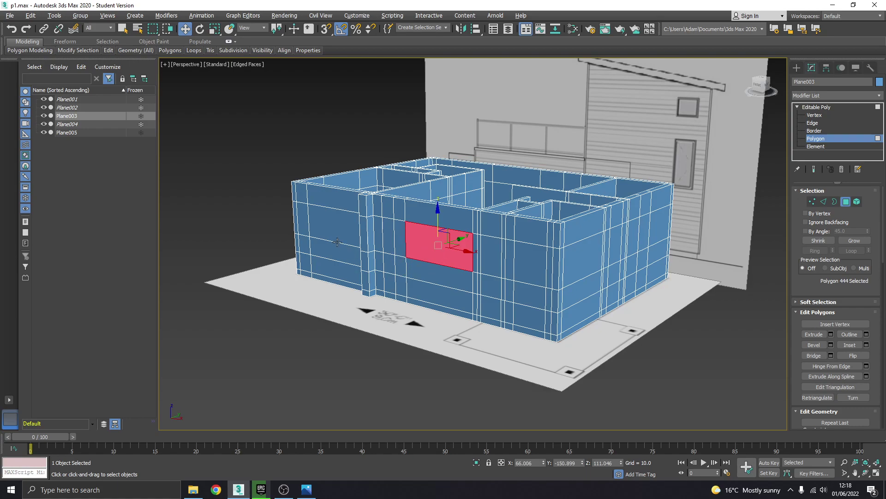
click(430, 273)
alt+middle_drag(421, 268, 427, 266)
click(307, 489)
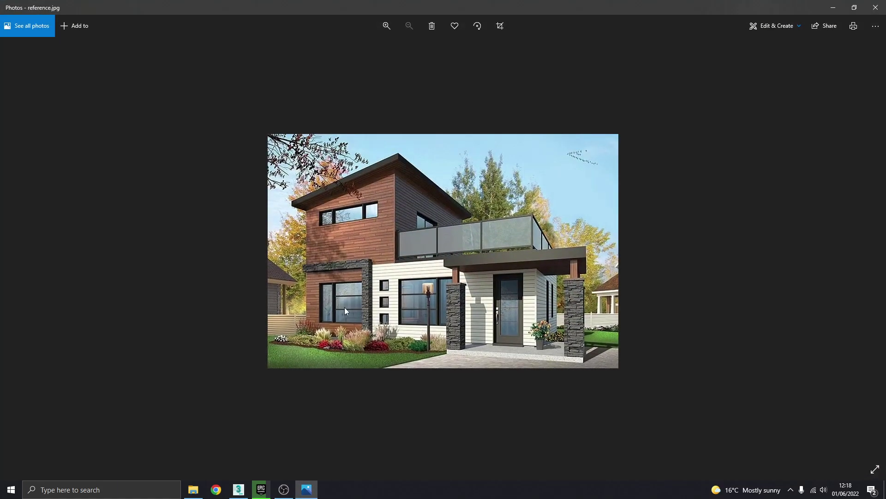
click(306, 488)
ctrl+click(427, 245)
alt+middle_drag(427, 245, 373, 254)
ctrl+click(456, 269)
ctrl+click(453, 251)
alt+middle_drag(453, 251, 588, 258)
click(817, 358)
alt+middle_drag(531, 244, 502, 268)
click(448, 293)
ctrl+click(439, 250)
alt+middle_drag(439, 247, 403, 240)
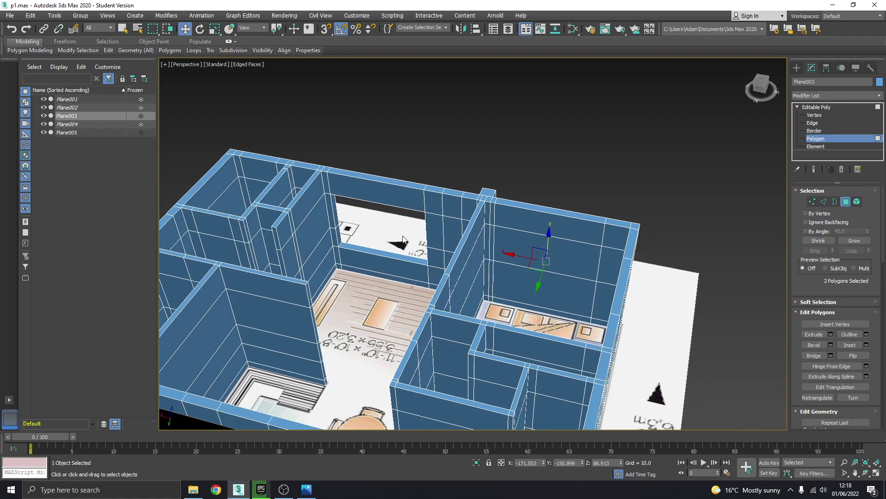
Ring-select the lower vertical edges around the bedroom's inner walls and connect them with a new horizontal edge loop
click(812, 123)
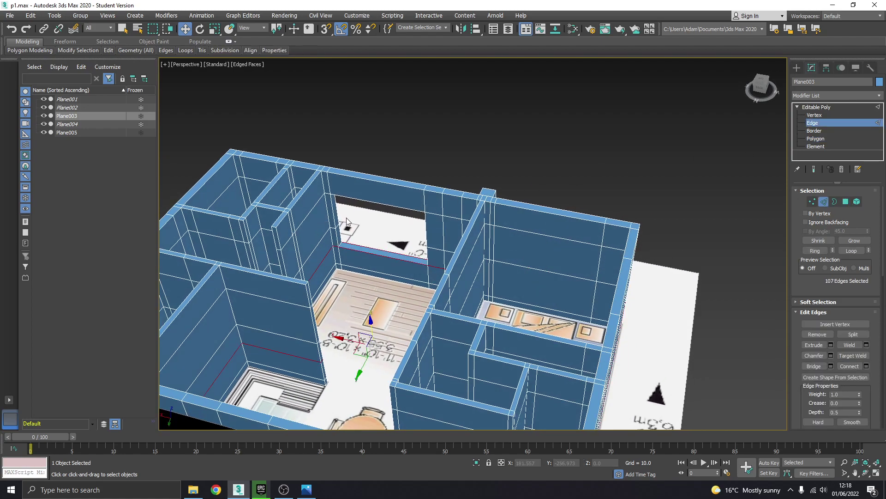
alt+middle_drag(394, 251, 409, 246)
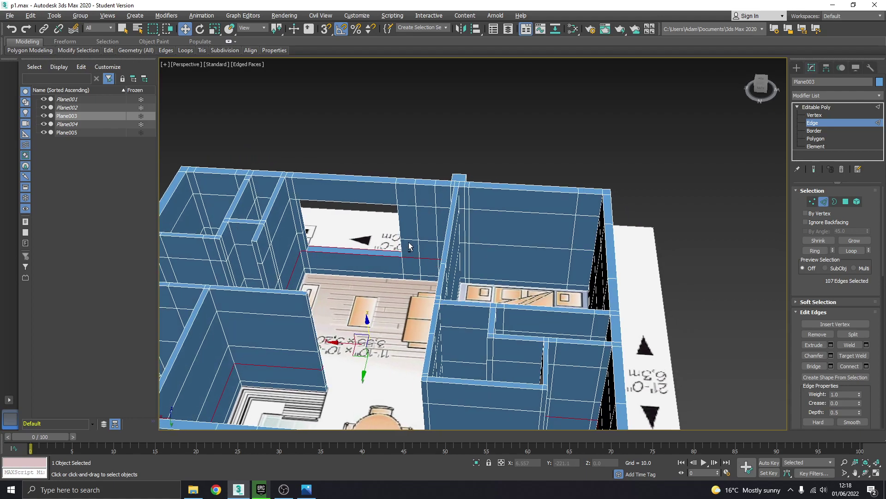
click(470, 266)
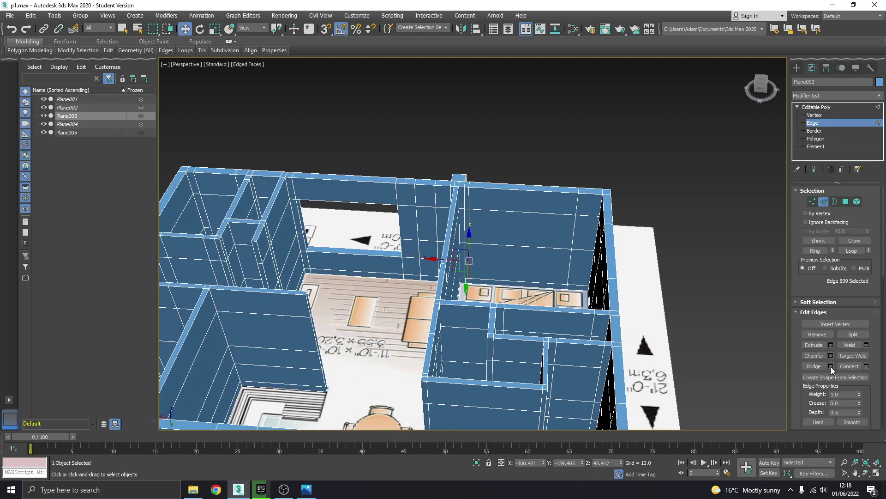
click(822, 250)
alt+middle_drag(609, 270, 620, 298)
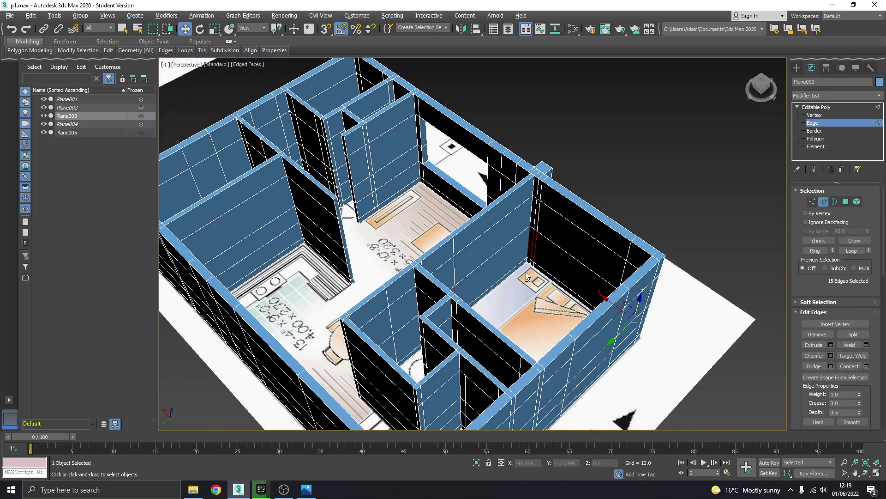
alt+middle_drag(525, 272, 560, 262)
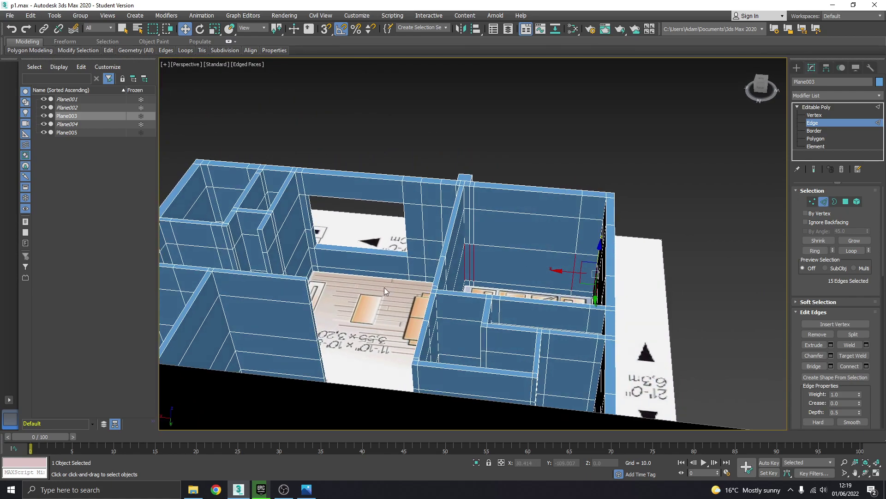
scroll(402, 266, up, 5)
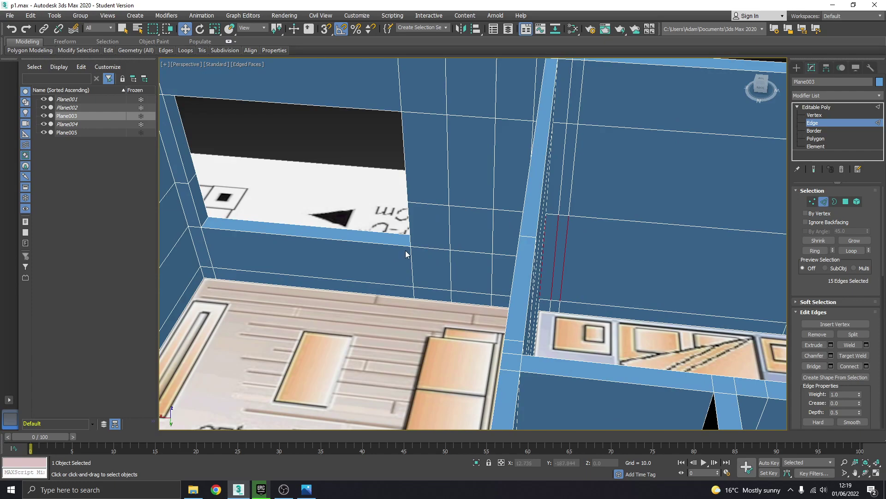
scroll(503, 266, down, 5)
scroll(437, 269, up, 5)
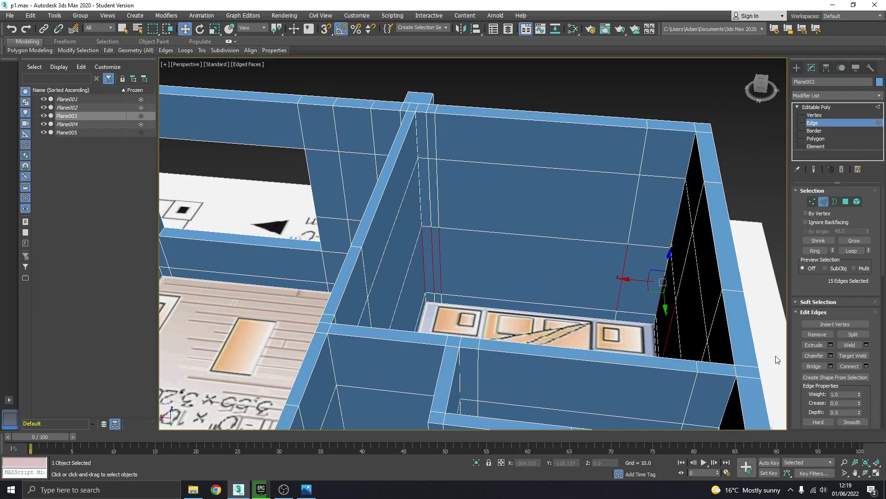
click(848, 367)
Ring-select the lower vertical edges in the small corner room behind the front wall and connect them with a horizontal edge loop
middle_drag(470, 273, 494, 277)
scroll(376, 269, down, 4)
scroll(494, 277, up, 3)
middle_drag(495, 277, 399, 341)
scroll(535, 265, up, 3)
click(539, 262)
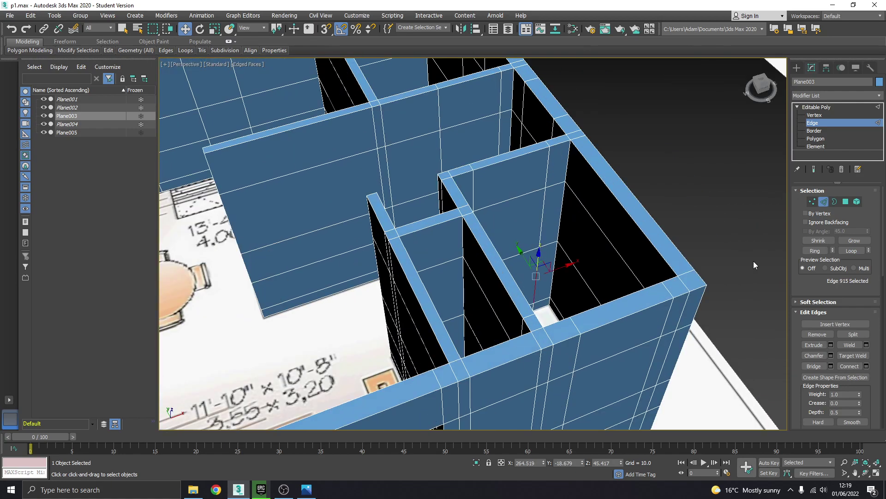
click(815, 250)
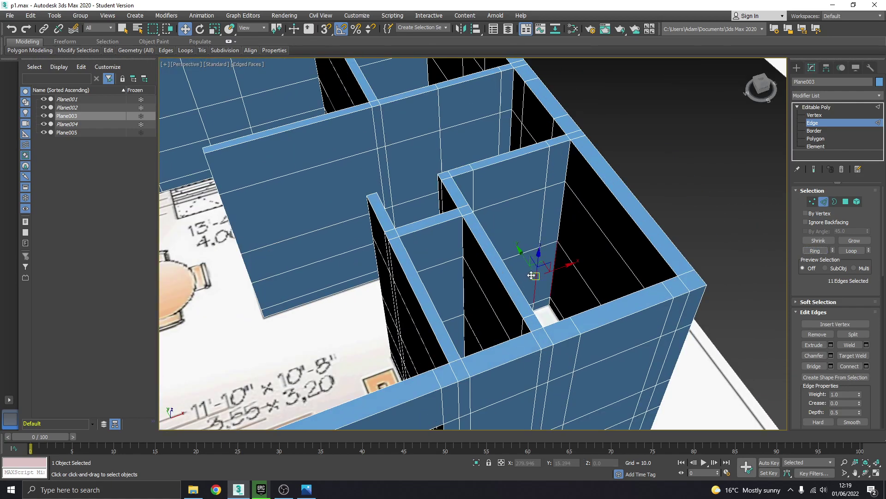
click(853, 368)
Select the outer and inner window polygons of the bedroom's front wall and bridge them into an opening
alt+middle_drag(503, 312, 457, 287)
scroll(449, 290, down, 5)
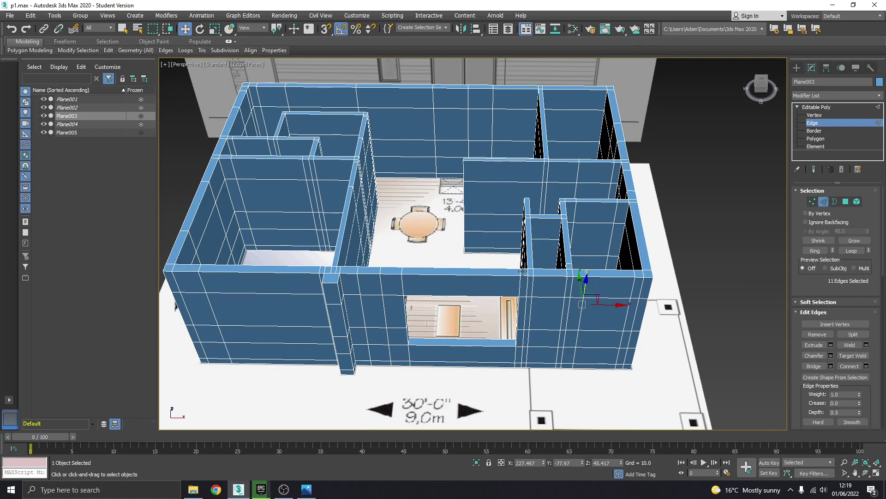
alt+middle_drag(500, 302, 458, 195)
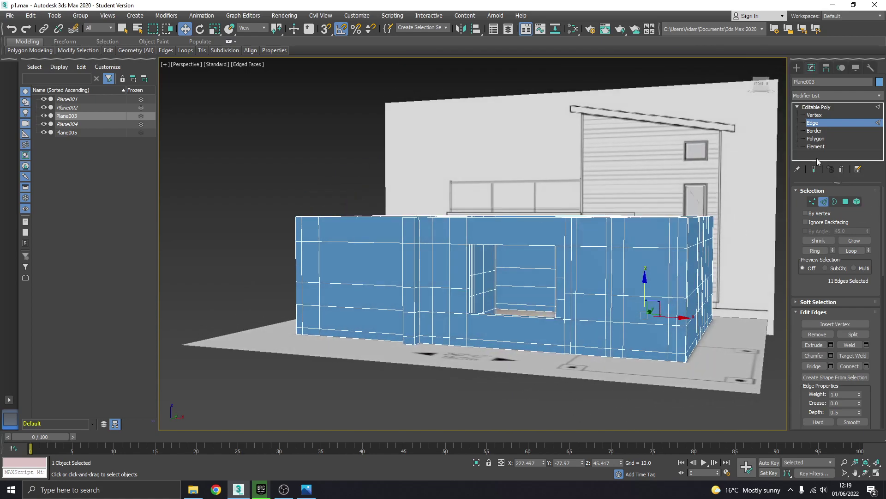
click(816, 139)
click(357, 296)
ctrl+click(342, 251)
alt+middle_drag(340, 298, 531, 302)
ctrl+click(379, 294)
ctrl+click(379, 270)
alt+middle_drag(381, 267, 213, 290)
click(803, 353)
Compare the two front window openings with the house in the reference photo
alt+middle_drag(577, 314, 493, 289)
mouse_move(306, 491)
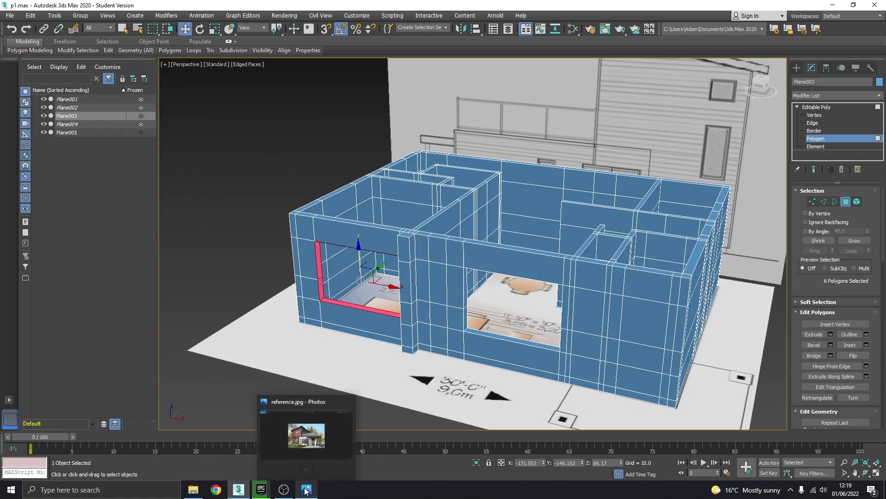
middle_drag(446, 346, 415, 331)
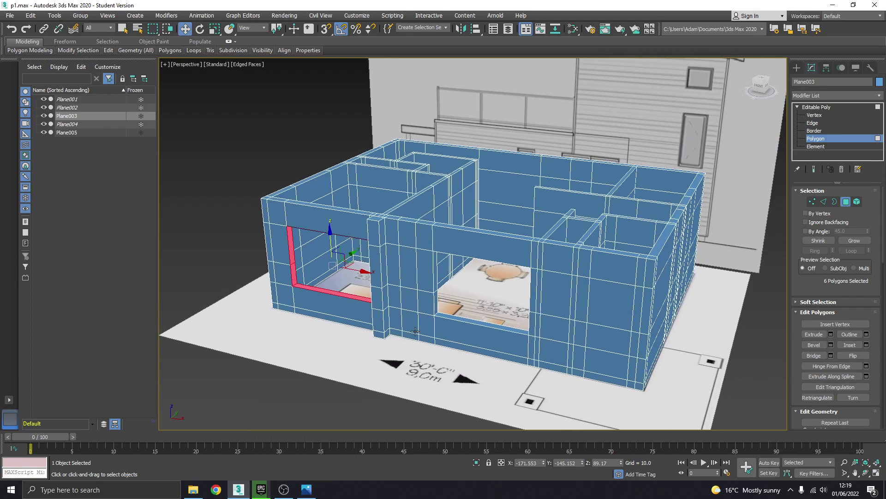
alt+middle_drag(483, 283, 467, 271)
click(313, 491)
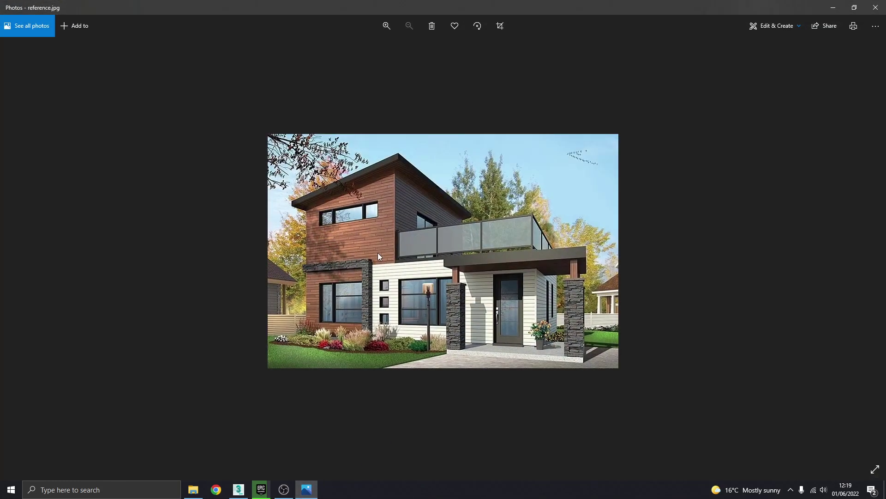
click(309, 491)
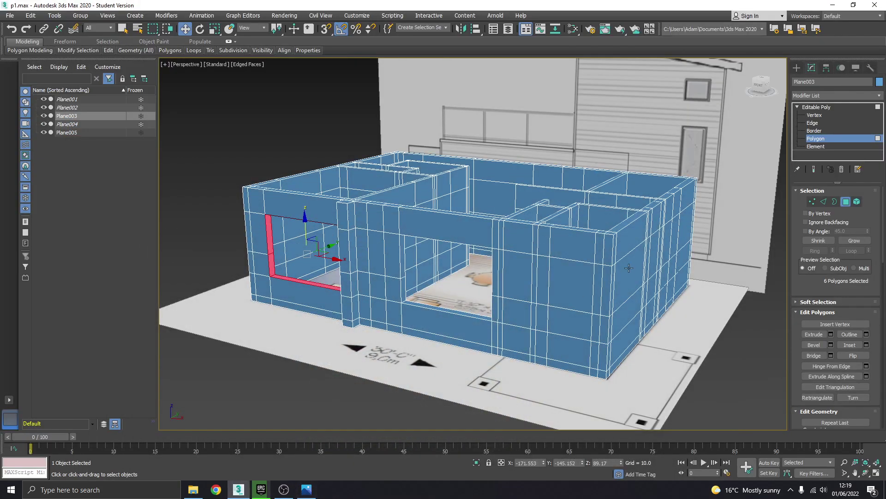
Bridge the two stacked outer polygons on the side wall near the hallway with their inner counterparts to cut a tall opening
alt+middle_drag(629, 266, 552, 337)
key(alt+x)
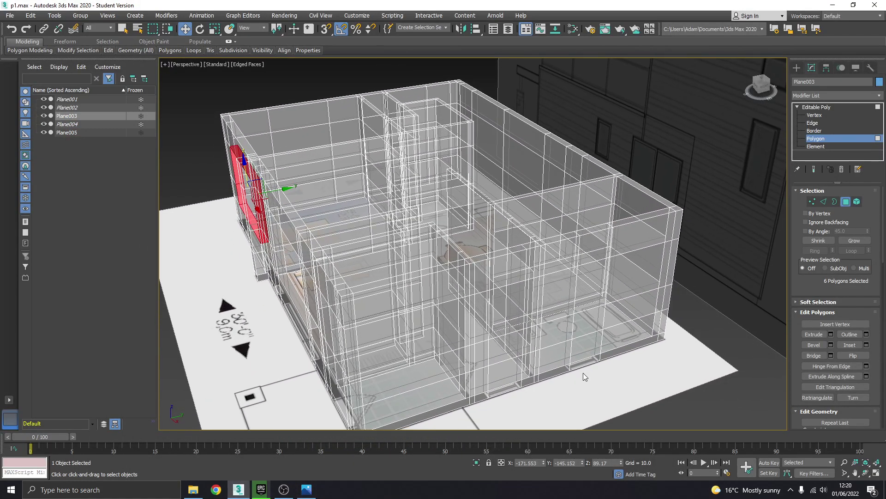
alt+middle_drag(583, 374, 512, 336)
key(alt+x)
key(alt+x)
key(alt+x)
click(489, 307)
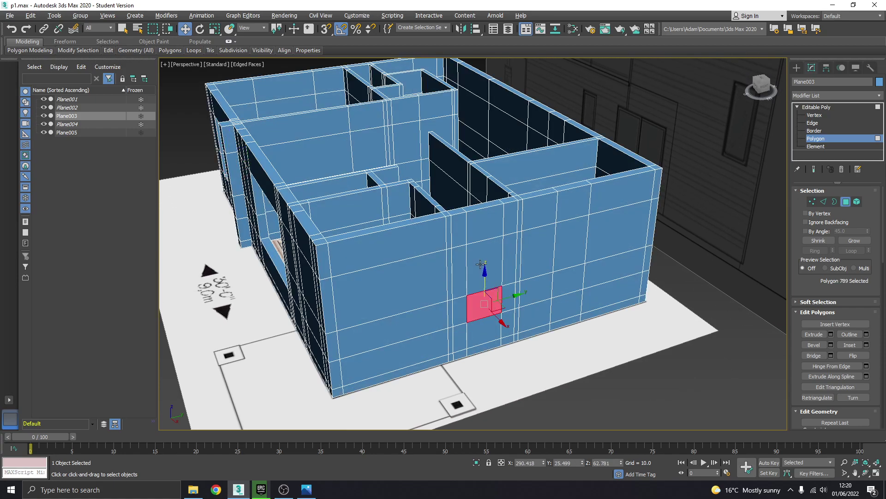
ctrl+click(480, 265)
alt+middle_drag(481, 265, 583, 302)
ctrl+click(486, 299)
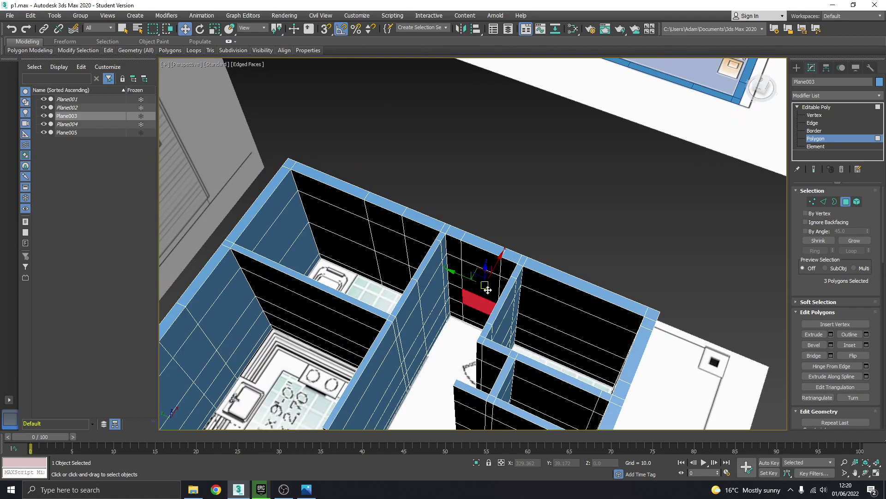
ctrl+click(481, 272)
click(818, 357)
alt+middle_drag(764, 339, 573, 296)
key(alt+x)
key(alt+x)
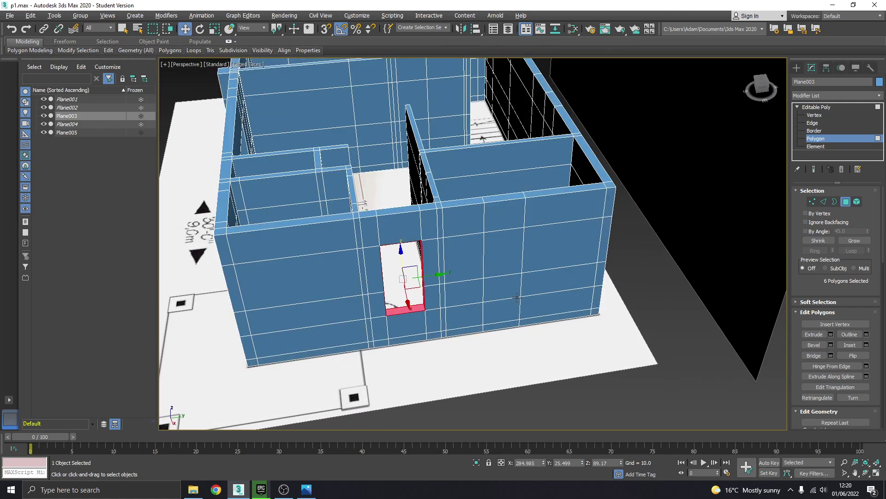
Bridge the single upper outer polygon of the bathroom's side wall with its inner counterpart to cut a small window opening
click(503, 259)
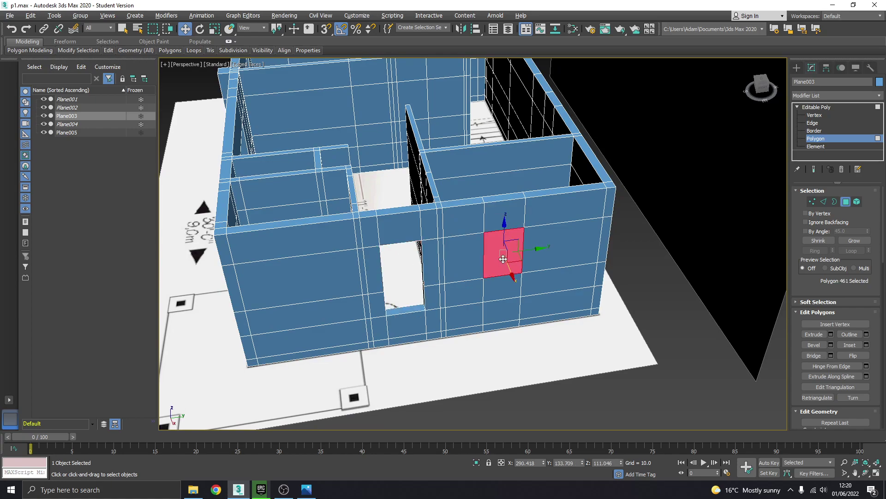
click(306, 489)
click(306, 489)
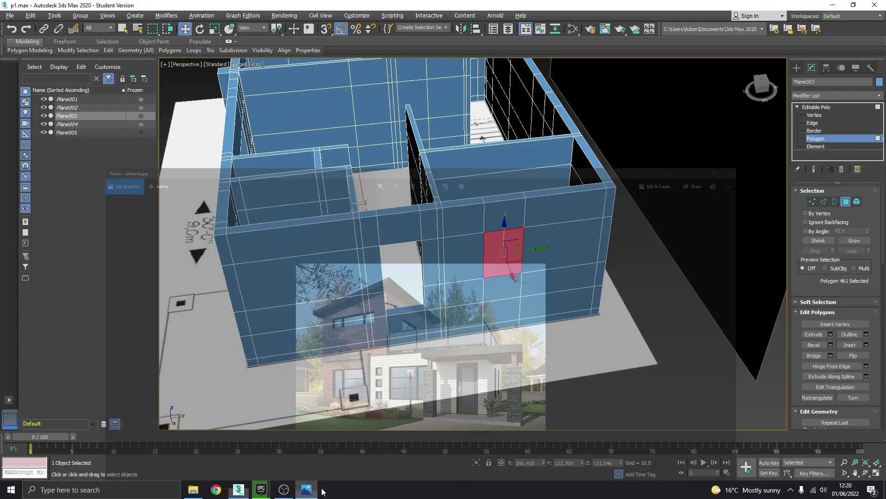
alt+middle_drag(517, 304, 620, 313)
ctrl+click(497, 261)
alt+middle_drag(496, 261, 475, 264)
click(815, 356)
alt+middle_drag(514, 300, 477, 286)
click(482, 286)
key(alt+x)
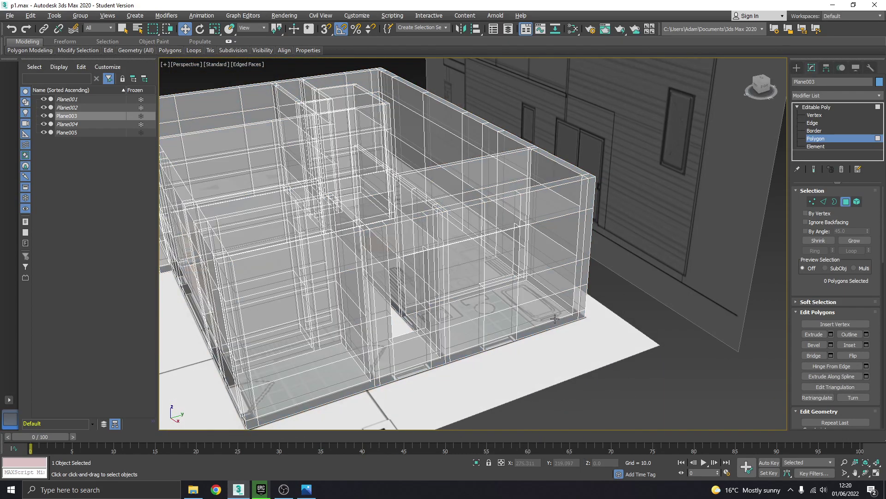
key(alt+x)
Display the walls see-through in a maximised Front view and examine their edges against the elevation drawing
alt+middle_drag(577, 263, 575, 281)
scroll(438, 237, up, 2)
alt+middle_drag(439, 237, 519, 269)
click(879, 474)
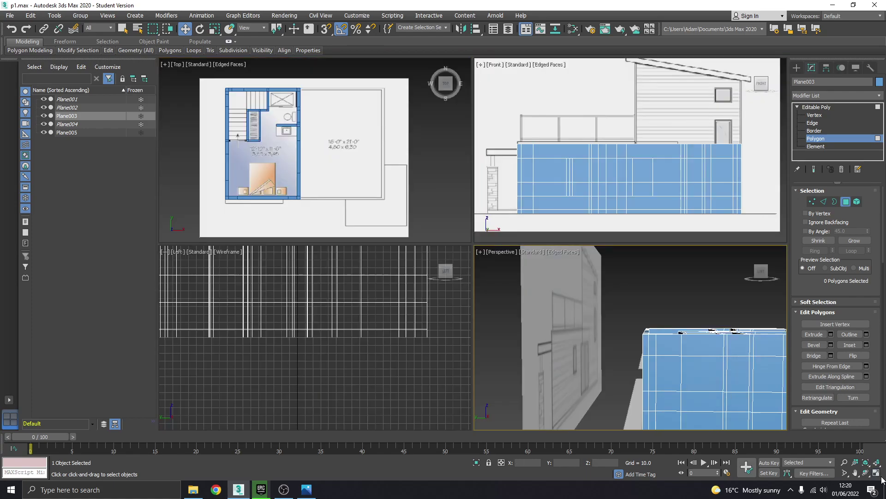
key(alt+x)
scroll(654, 181, up, 5)
mouse_move(707, 162)
middle_down()
mouse_move(631, 174)
mouse_move(697, 168)
middle_up()
scroll(697, 168, down, 3)
scroll(706, 174, up, 5)
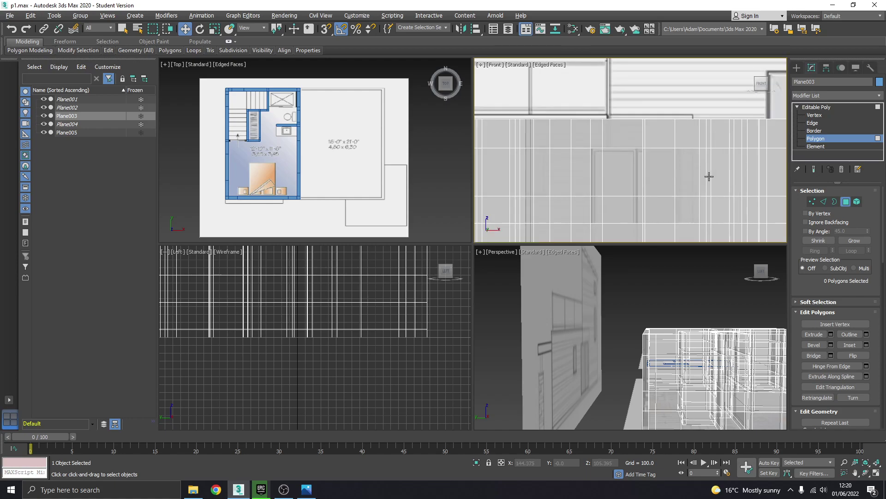
middle_drag(751, 173, 698, 180)
scroll(597, 175, down, 2)
scroll(698, 179, down, 2)
middle_drag(606, 177, 634, 158)
middle_drag(758, 139, 720, 140)
click(875, 474)
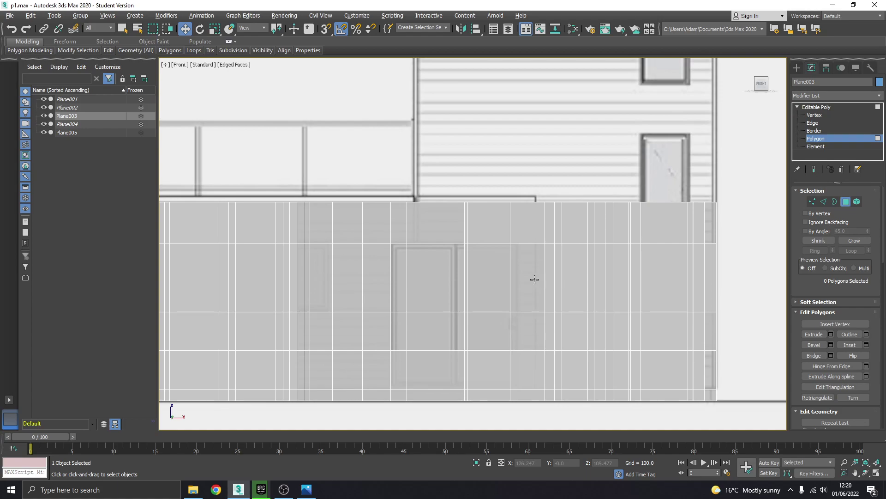
Hide Plane003 to examine the window and sliding door positions on the elevation drawing, and show it again
scroll(530, 278, down, 2)
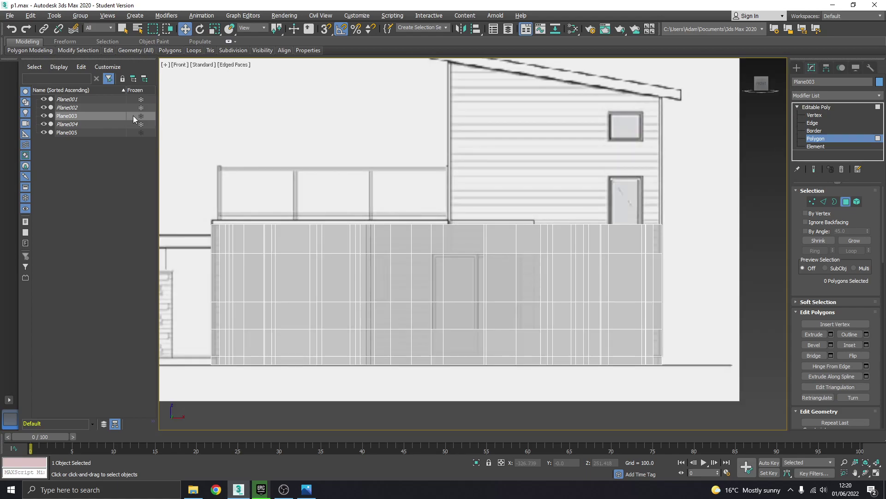
click(45, 118)
click(45, 117)
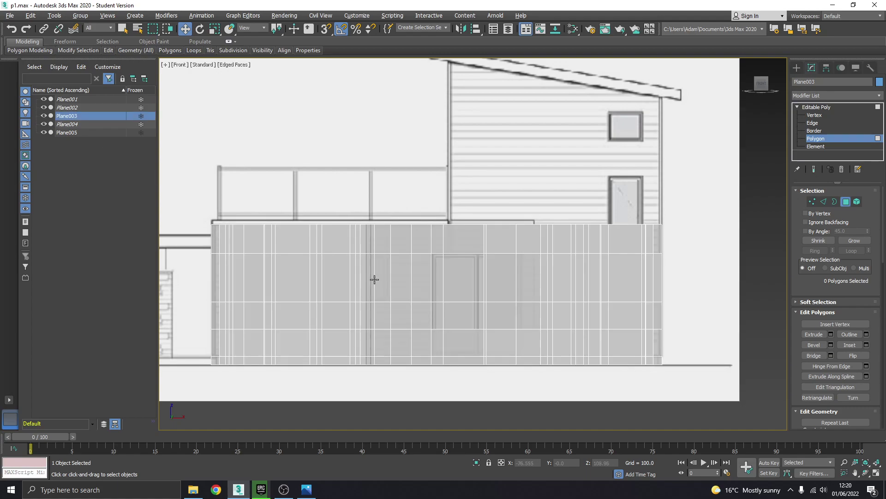
click(44, 115)
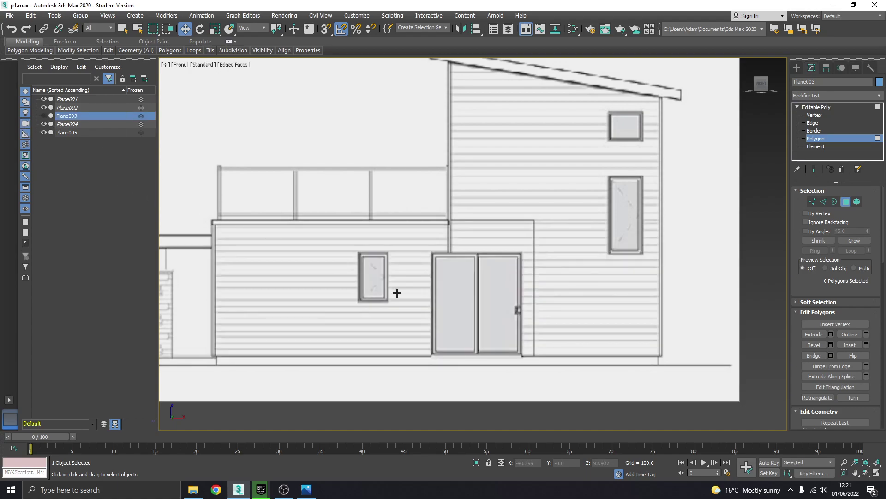
click(44, 116)
Select the wall polygon covering the drawing's small window in Front view and examine its location on the opaque walls in Perspective
scroll(376, 269, up, 3)
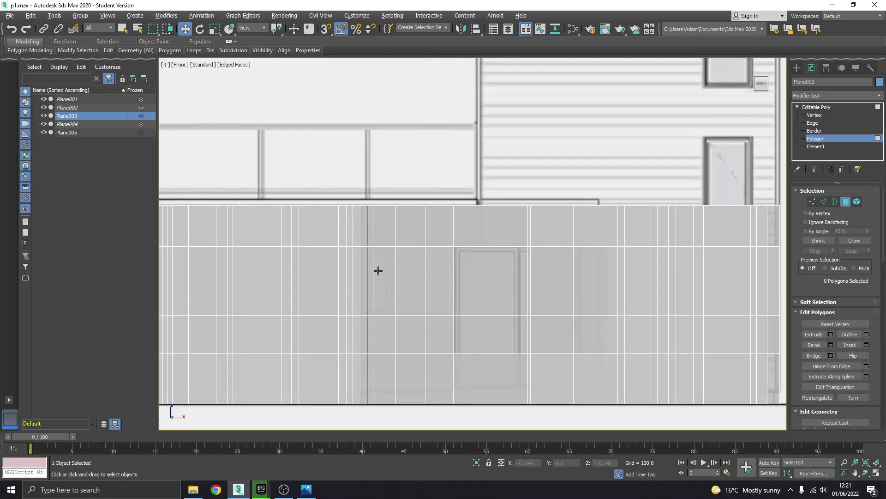
click(378, 277)
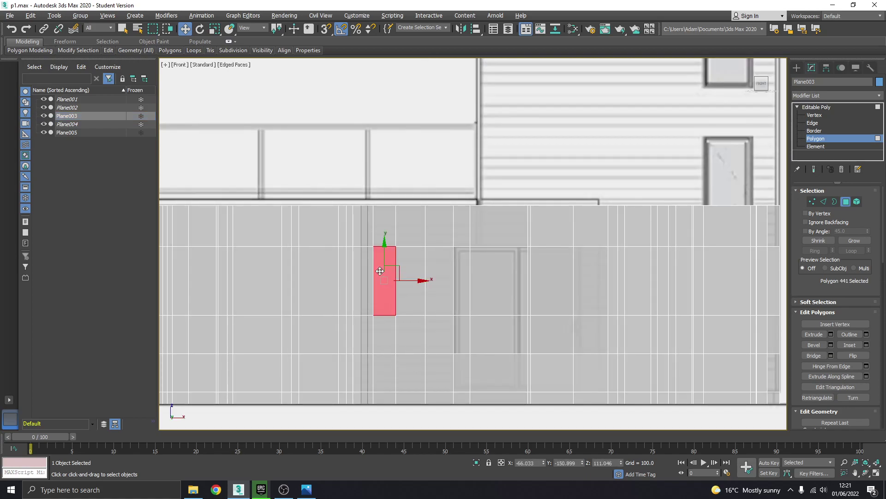
click(873, 475)
scroll(664, 355, up, 1)
click(874, 475)
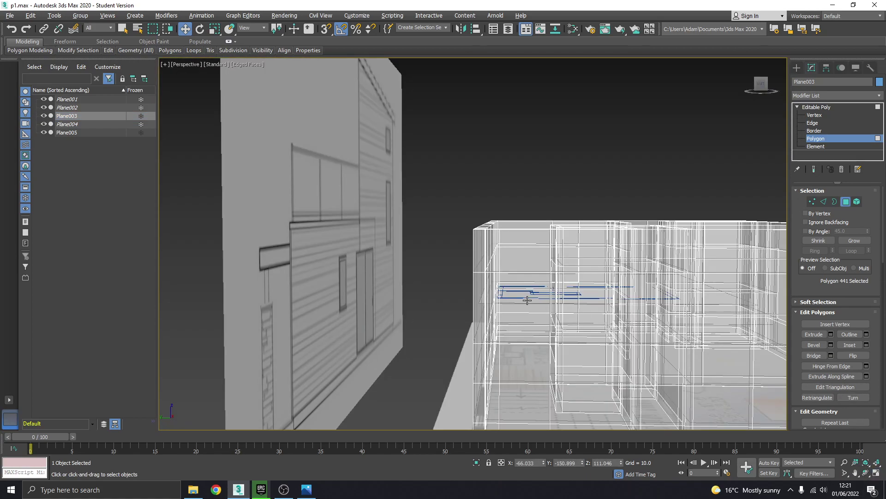
alt+middle_drag(495, 286, 660, 194)
scroll(433, 218, down, 4)
key(alt+x)
mouse_move(660, 194)
middle_down()
mouse_move(603, 176)
mouse_move(656, 185)
middle_up()
scroll(545, 246, up, 4)
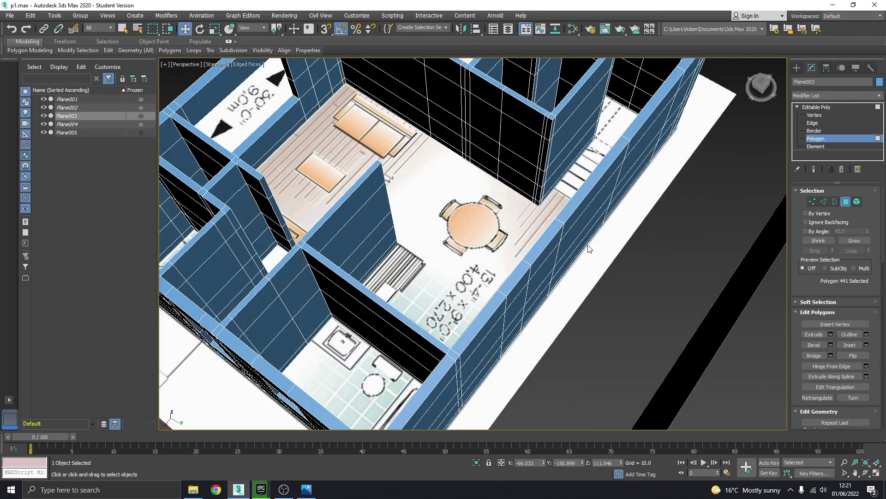
Leave polygon editing, make the walls see-through and compare the floor plan layout with the elevation drawing's window and sliding door positions
middle_drag(590, 249, 544, 239)
click(839, 106)
middle_drag(501, 221, 591, 295)
key(alt+x)
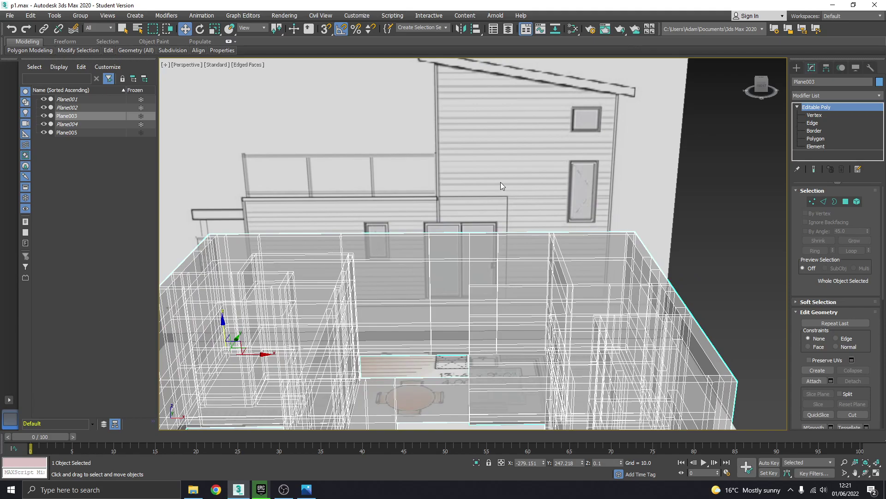
alt+middle_drag(494, 220, 542, 170)
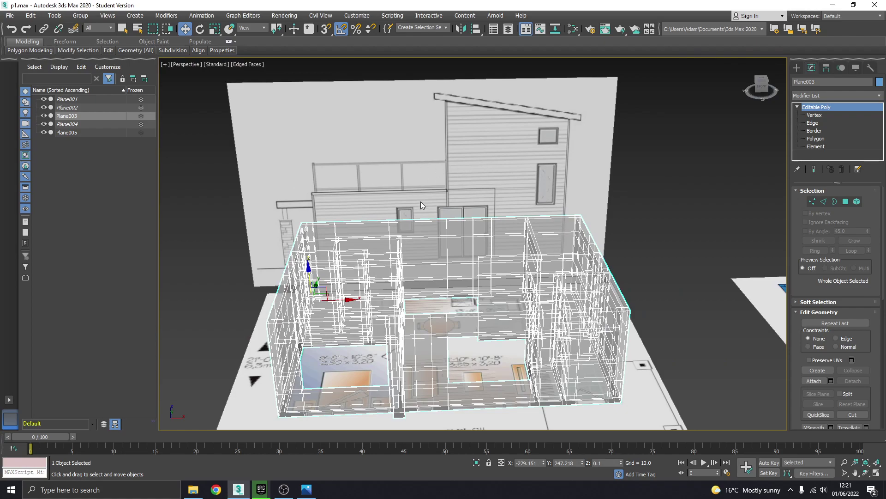
alt+middle_drag(457, 213, 438, 217)
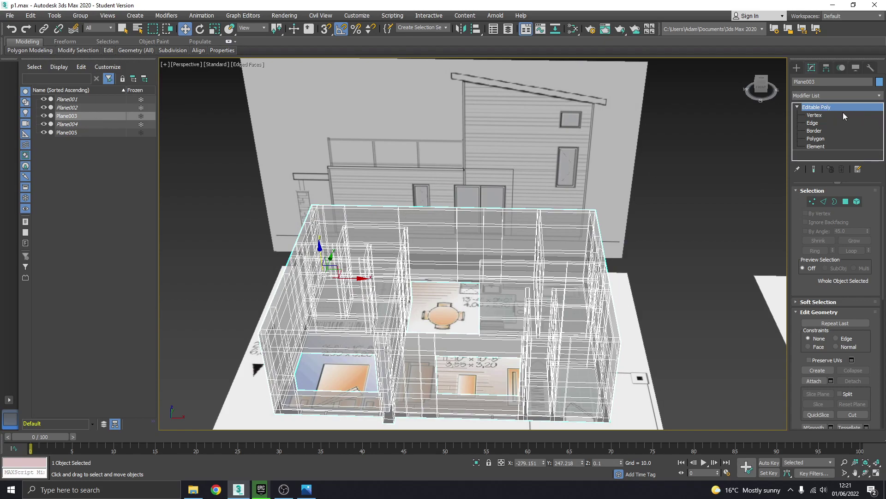
scroll(461, 157, down, 3)
middle_drag(461, 157, 465, 168)
scroll(466, 167, up, 3)
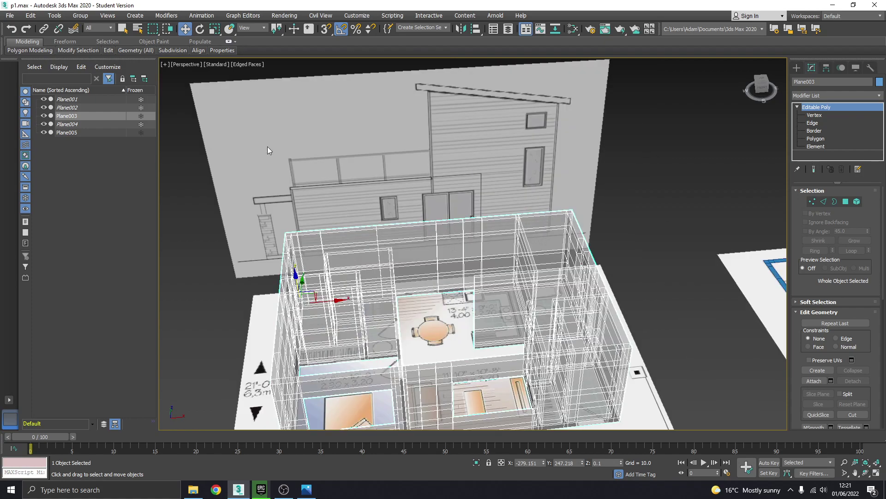
Unfreeze the elevation drawing plane, Plane002, and select it
click(714, 131)
click(346, 126)
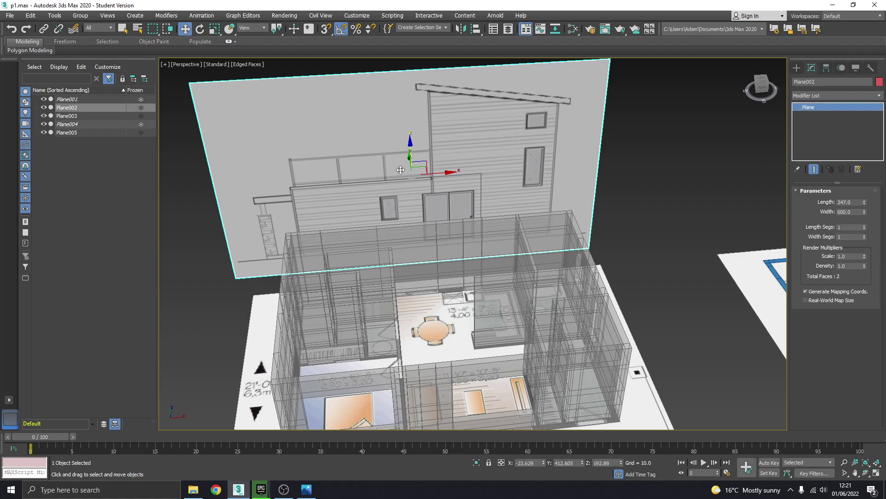
alt+middle_drag(422, 172, 520, 176)
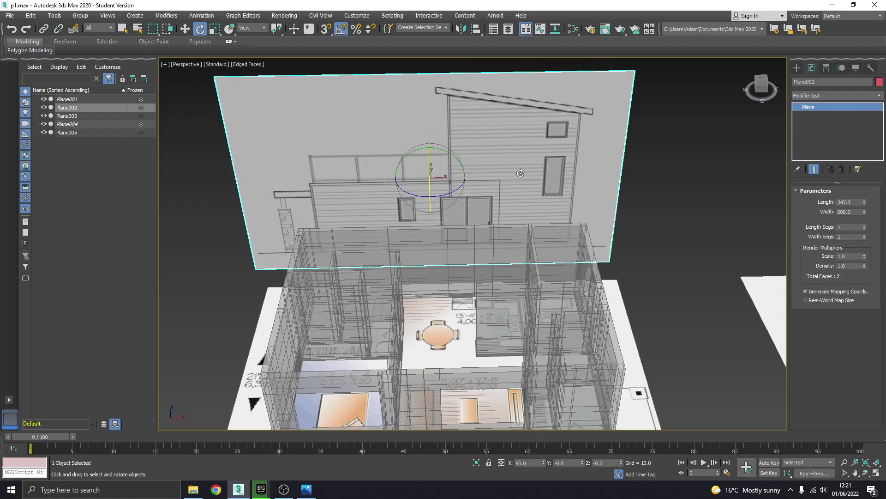
Try to turn the elevation drawing plane around by rotating it 180° about the Z axis
drag(455, 191, 352, 202)
alt+middle_drag(393, 199, 460, 173)
alt+middle_drag(532, 118, 526, 117)
key(m)
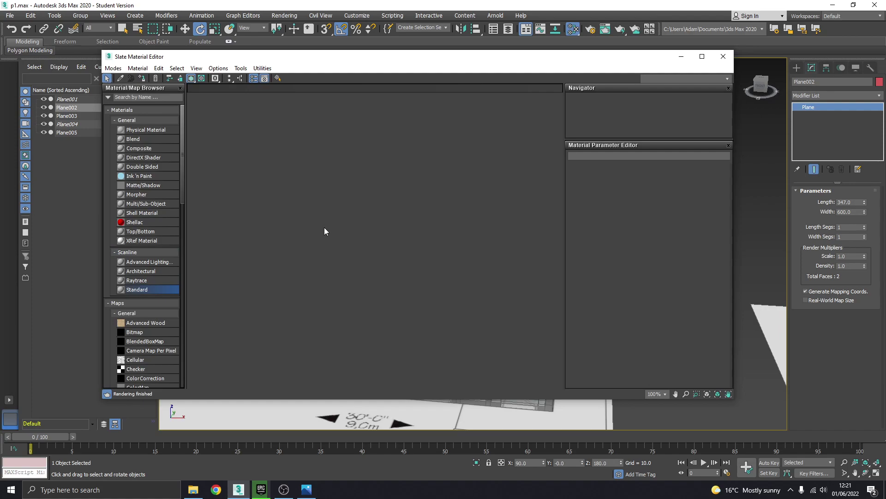
drag(231, 58, 212, 54)
click(702, 52)
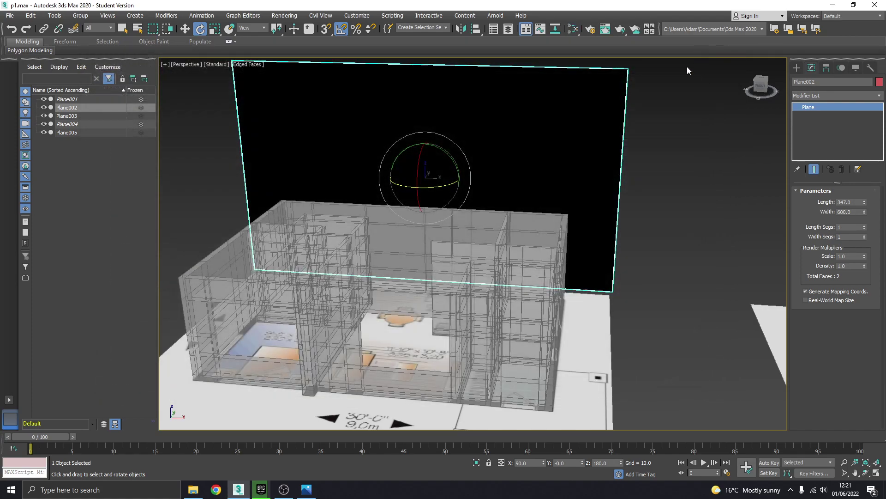
key(ctrl+z)
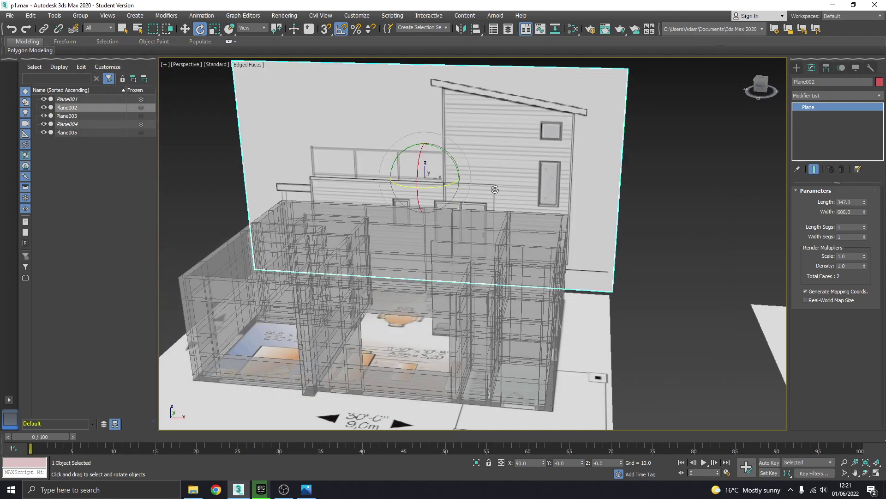
Mirror the elevation drawing plane across the X axis with No Clone
click(462, 29)
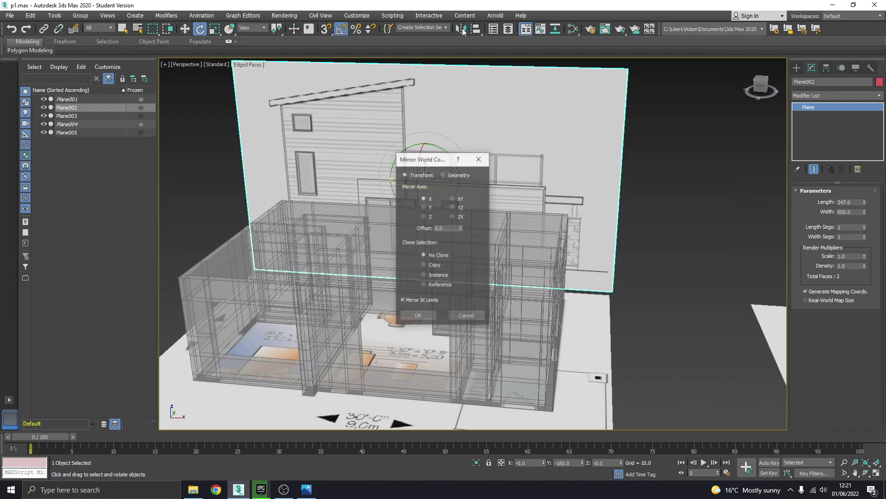
click(421, 316)
alt+middle_drag(422, 316, 471, 212)
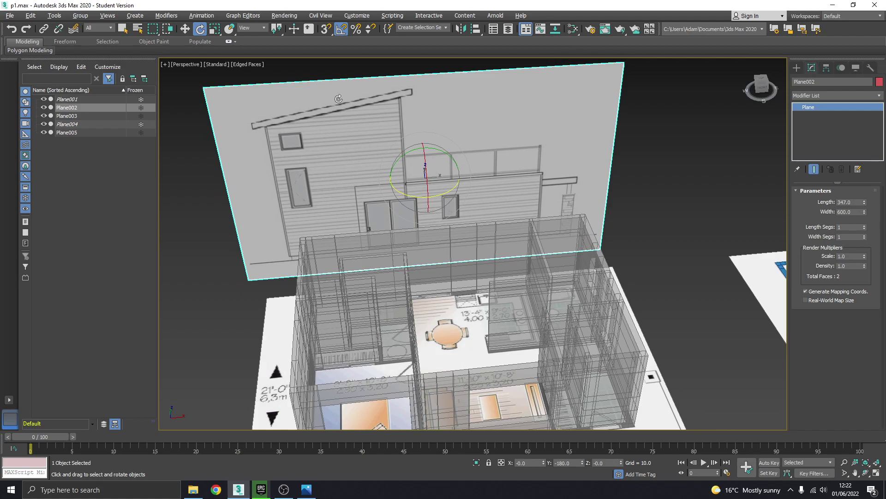
alt+middle_drag(329, 97, 320, 93)
Move the elevation drawing plane along X to about 29.7 in the Front view, aligning the drawn house with the wall model
key(w)
click(876, 473)
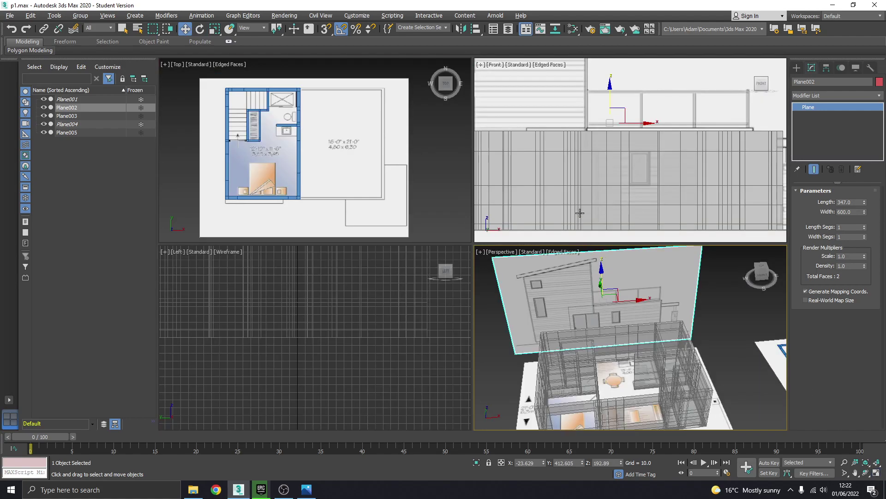
scroll(595, 206, up, 2)
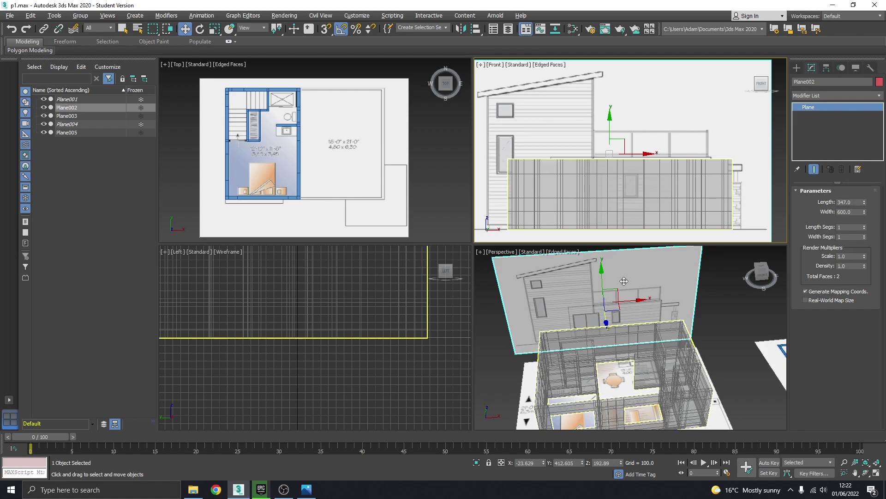
drag(645, 154, 665, 154)
middle_drag(643, 174, 639, 174)
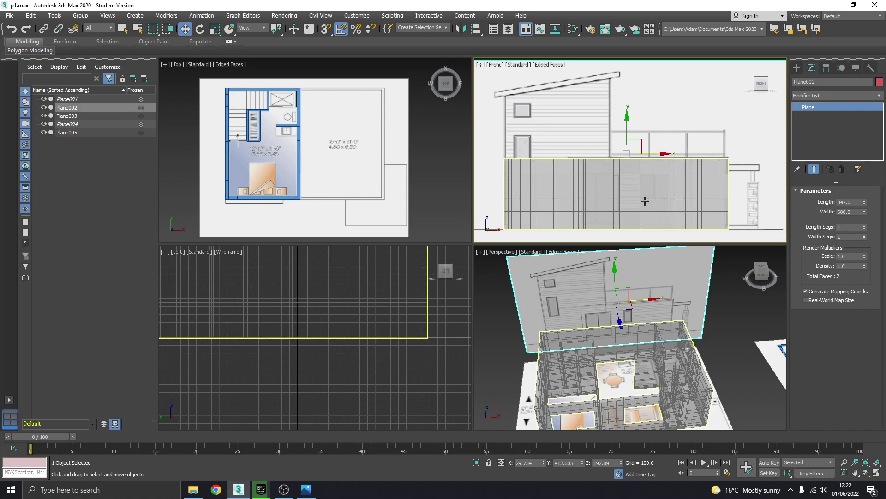
Return to a maximised Perspective view and freeze the elevation drawing plane, Plane002
middle_drag(652, 341, 647, 333)
click(877, 475)
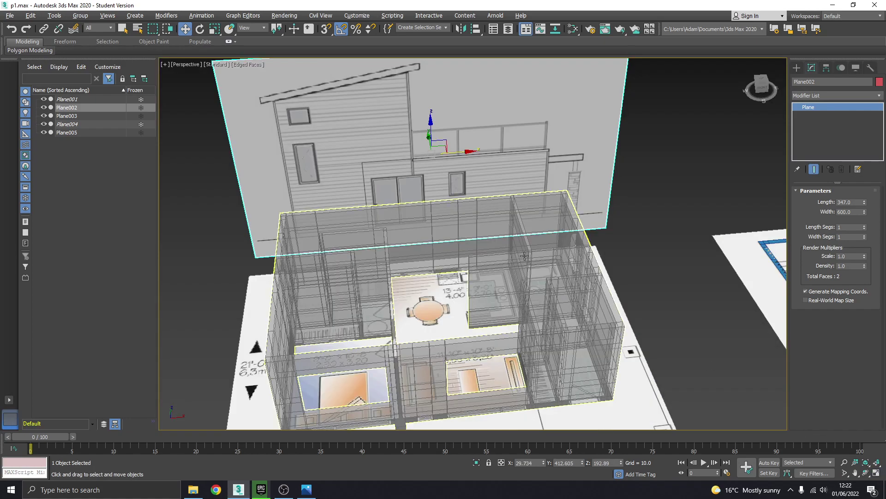
middle_drag(587, 199, 618, 208)
middle_drag(427, 262, 416, 266)
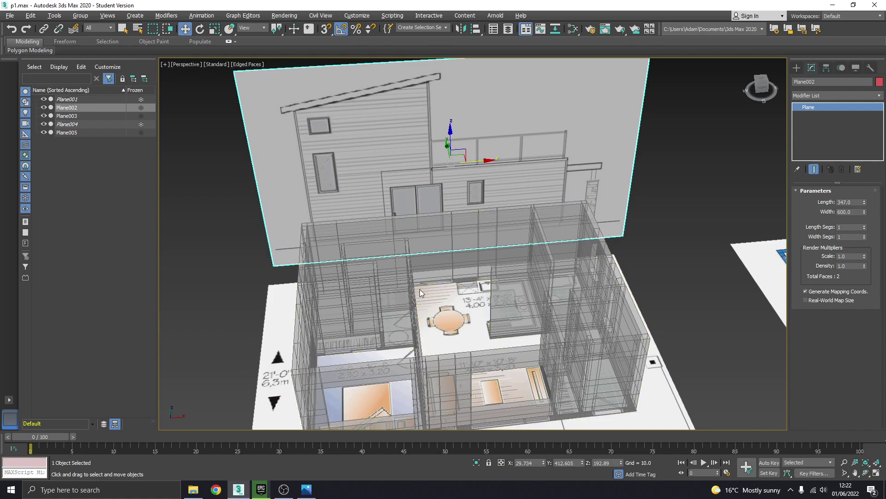
middle_drag(310, 168, 306, 167)
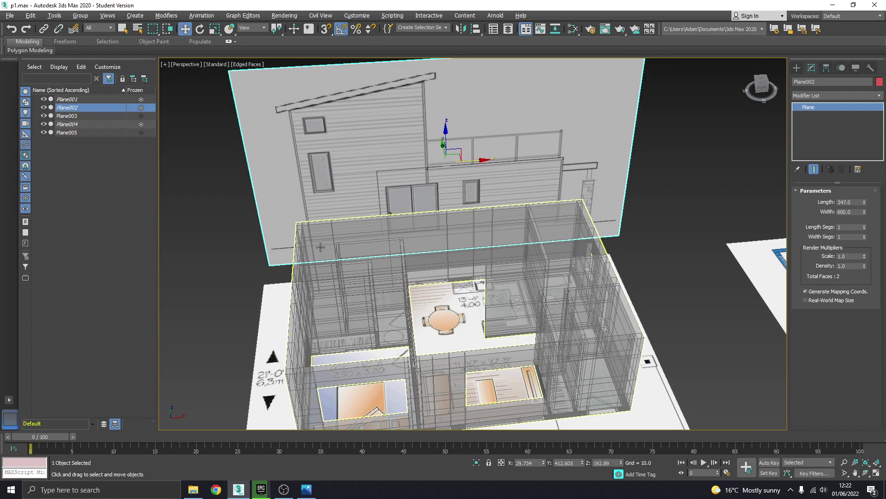
Display the walls opaque and bridge the inner and outer polygons of the kitchen's back wall to cut the window opening
click(413, 259)
key(alt+x)
alt+middle_drag(414, 259, 455, 259)
scroll(396, 251, up, 5)
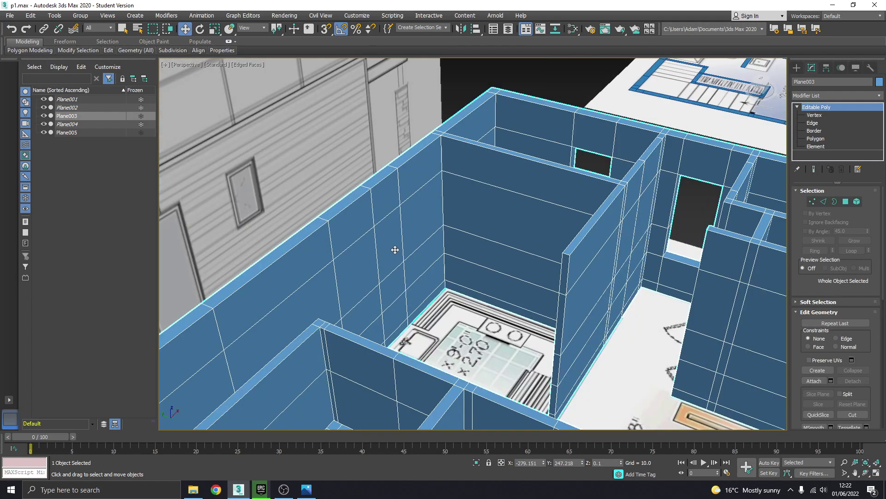
click(815, 138)
click(376, 247)
click(390, 244)
alt+middle_drag(390, 245, 284, 264)
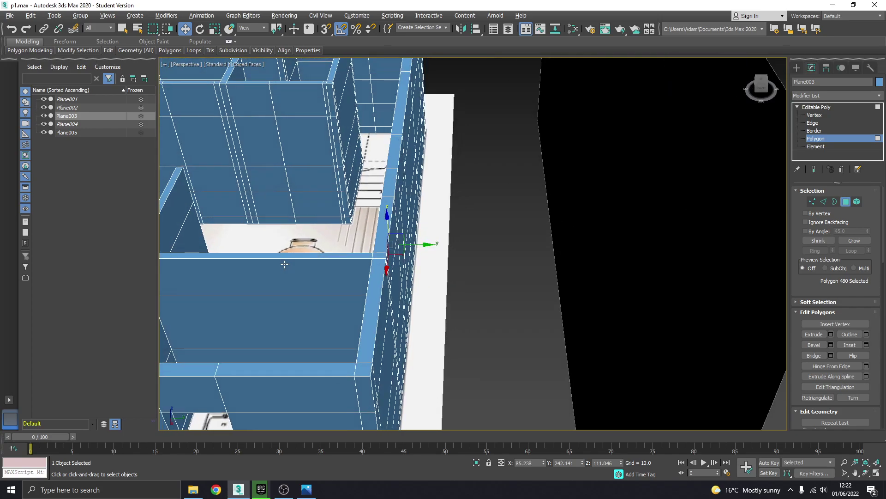
ctrl+click(401, 242)
alt+middle_drag(413, 247, 462, 245)
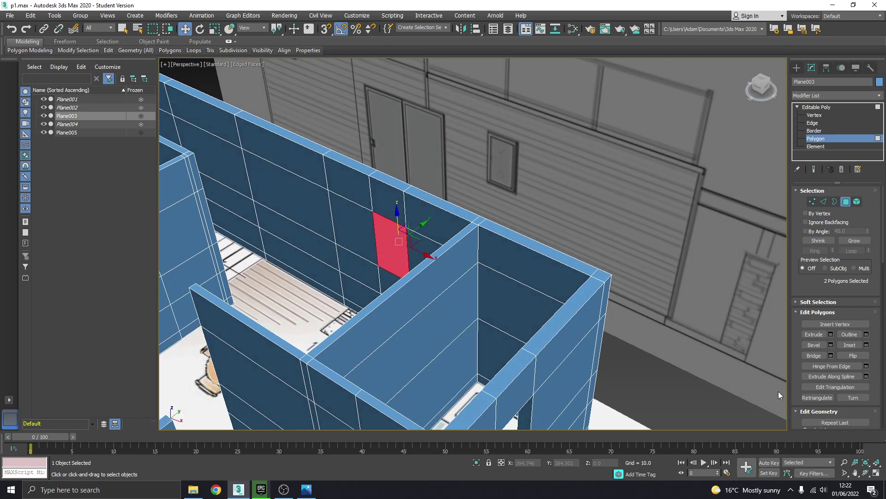
click(814, 355)
Bridge three stacked polygons on each side of the back wall by the dining area to cut the sliding door opening
alt+middle_drag(535, 277, 510, 303)
scroll(454, 324, up, 2)
click(455, 324)
ctrl+click(464, 296)
ctrl+click(470, 267)
alt+middle_drag(536, 265, 423, 313)
ctrl+click(430, 314)
ctrl+click(431, 284)
ctrl+click(432, 259)
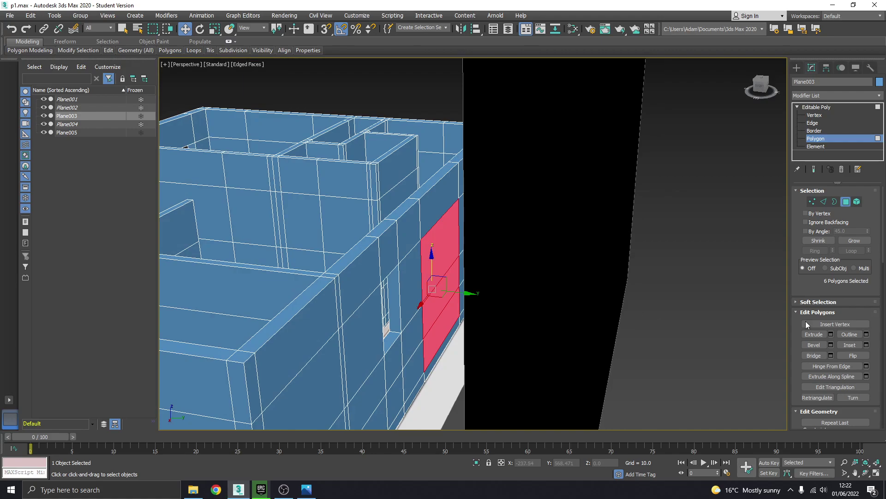
click(813, 356)
Bridge the upper inner and outer polygons of the back wall beside the stairwell corner to cut an opening
alt+middle_drag(364, 283, 499, 320)
scroll(403, 233, up, 8)
scroll(403, 233, down, 4)
scroll(464, 272, down, 4)
middle_drag(464, 273, 498, 329)
middle_drag(444, 280, 517, 293)
click(420, 271)
alt+middle_drag(420, 270, 356, 284)
ctrl+click(398, 272)
click(405, 270)
ctrl+click(406, 276)
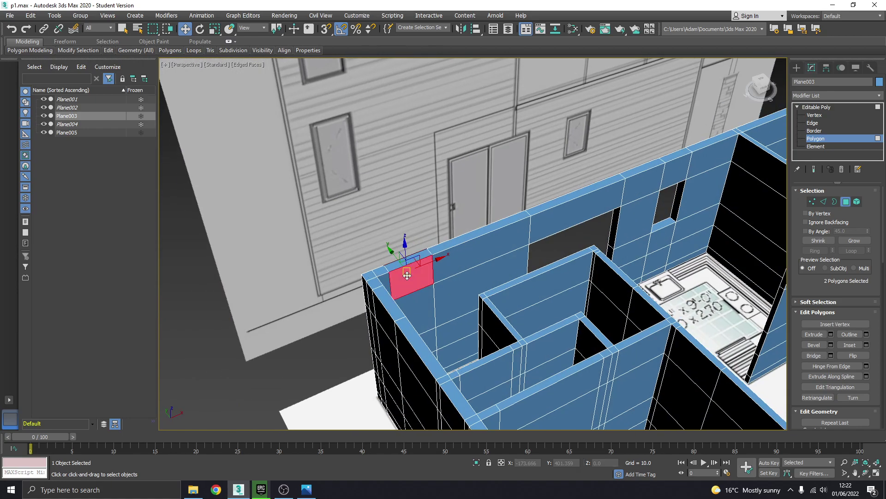
click(814, 355)
Delete the top polygon spanning the new opening near the stairwell corner so that it is open at the wall's upper edge
alt+middle_drag(444, 295, 418, 304)
alt+middle_drag(302, 228, 447, 235)
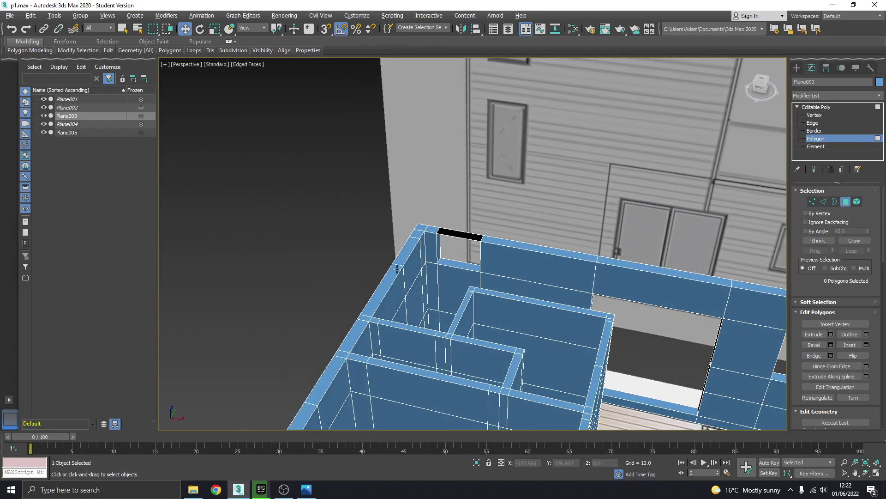
click(447, 236)
scroll(458, 248, up, 6)
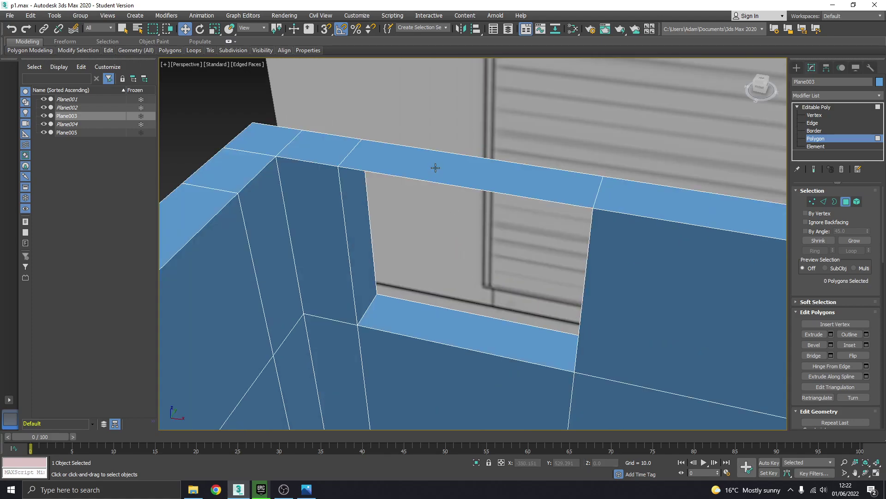
key(Delete)
scroll(439, 197, down, 10)
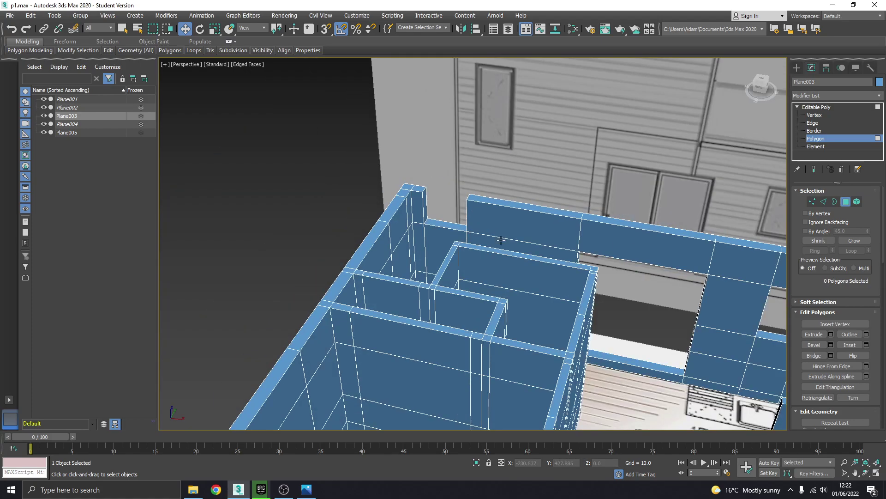
Bridge the two stacked outer polygons on the end wall by the stairs with their inner counterparts to cut a window opening
alt+middle_drag(429, 231, 505, 249)
key(alt+x)
key(alt+x)
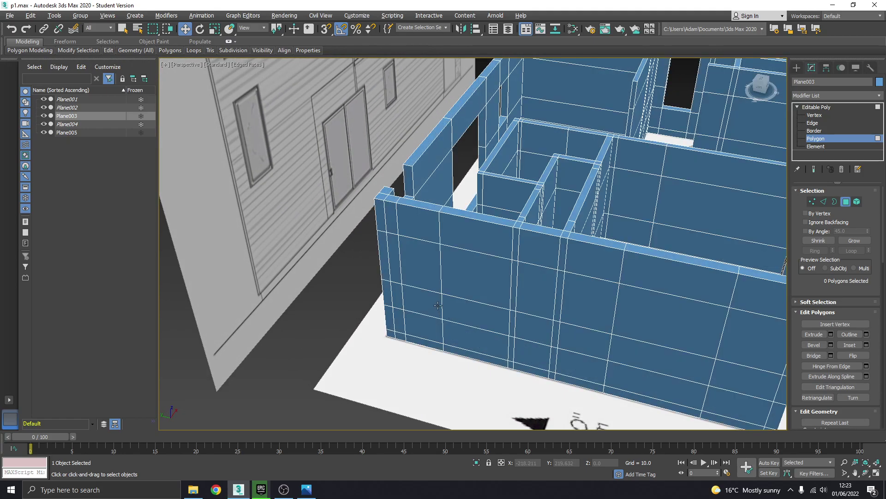
click(437, 305)
ctrl+click(431, 269)
alt+middle_drag(432, 268, 519, 305)
ctrl+click(430, 303)
ctrl+click(430, 277)
click(821, 359)
Bridge the two stacked outer polygons on the bedroom's end wall with their inner counterparts to cut a window opening
key(alt+x)
key(alt+x)
click(580, 333)
ctrl+click(582, 304)
alt+middle_drag(582, 304, 473, 319)
ctrl+click(581, 340)
ctrl+click(577, 326)
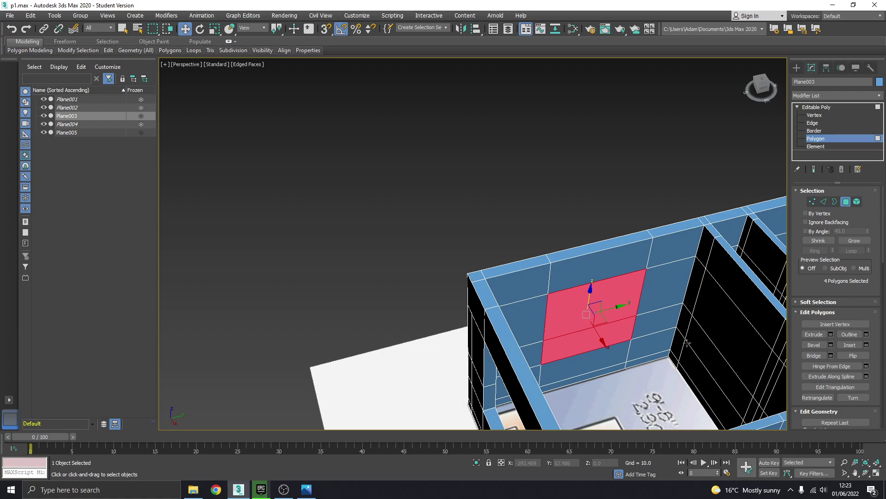
click(813, 355)
scroll(554, 298, down, 5)
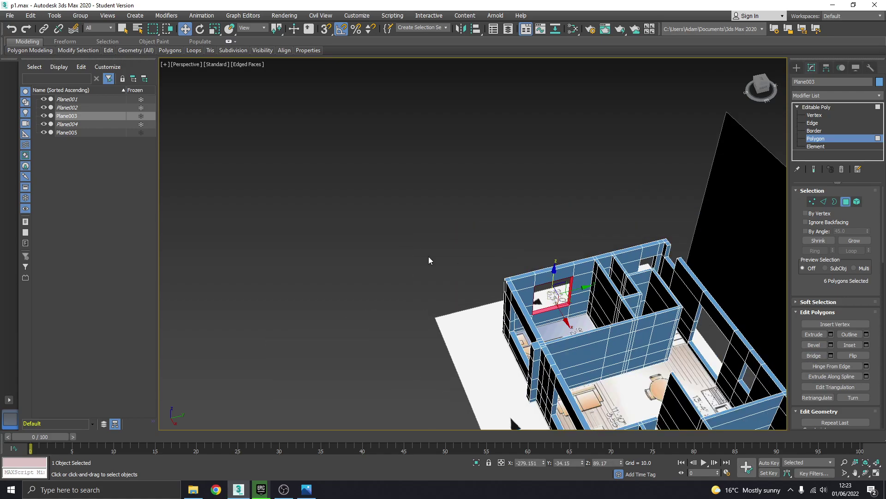
Bridge three stacked polygons through the front wall of the small tiled room beside the porch to cut a tall opening
click(428, 260)
alt+middle_drag(428, 260, 561, 346)
click(554, 344)
ctrl+click(560, 326)
ctrl+click(560, 310)
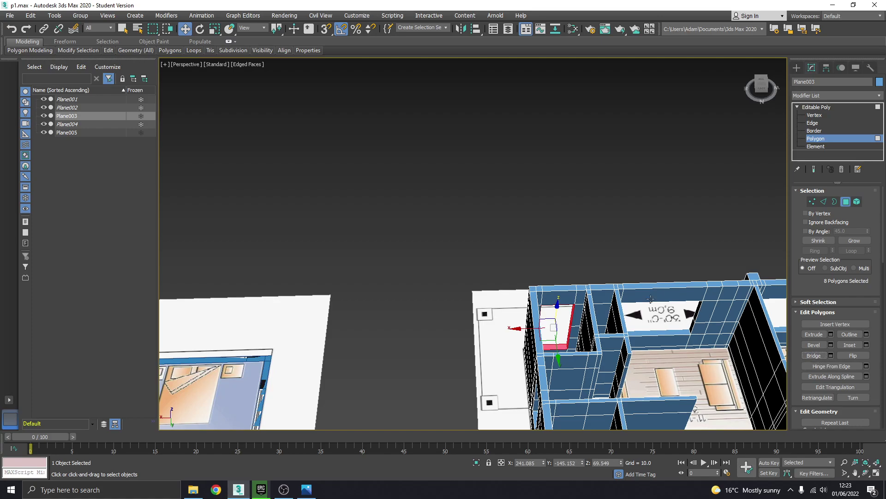
Leave polygon editing, deselect the walls and examine the finished openings around the house from the front and from above
click(471, 304)
alt+middle_drag(471, 304, 520, 283)
scroll(617, 327, down, 4)
scroll(486, 300, up, 3)
click(812, 109)
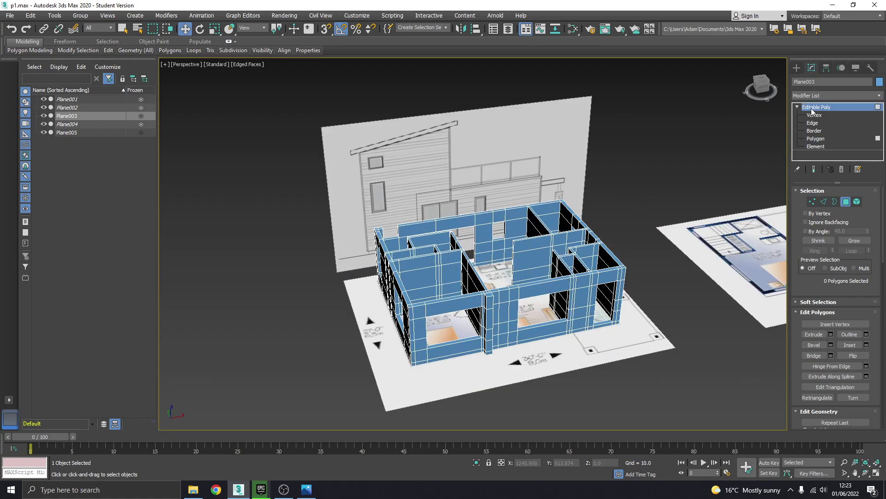
scroll(483, 311, up, 4)
alt+middle_drag(483, 311, 496, 292)
scroll(490, 306, down, 2)
click(679, 156)
alt+middle_drag(533, 270, 494, 342)
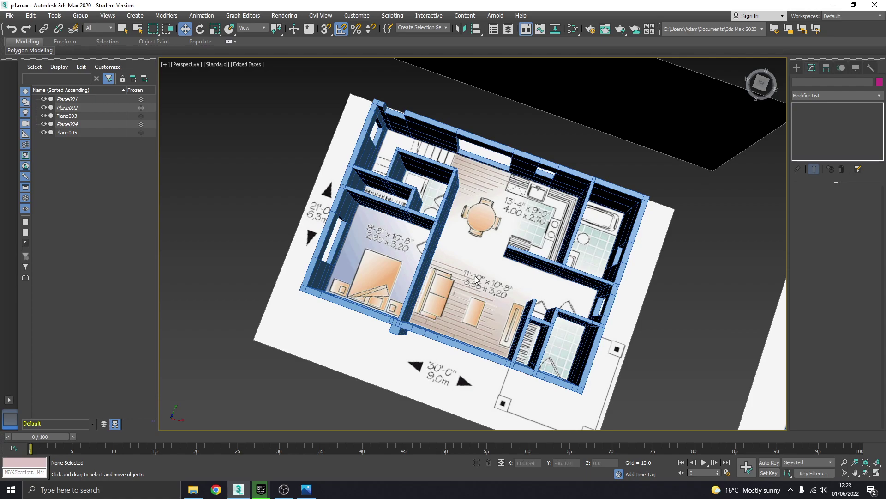
Examine the kitchen's divider wall against the floor plan from above and from both sides
scroll(472, 276, up, 5)
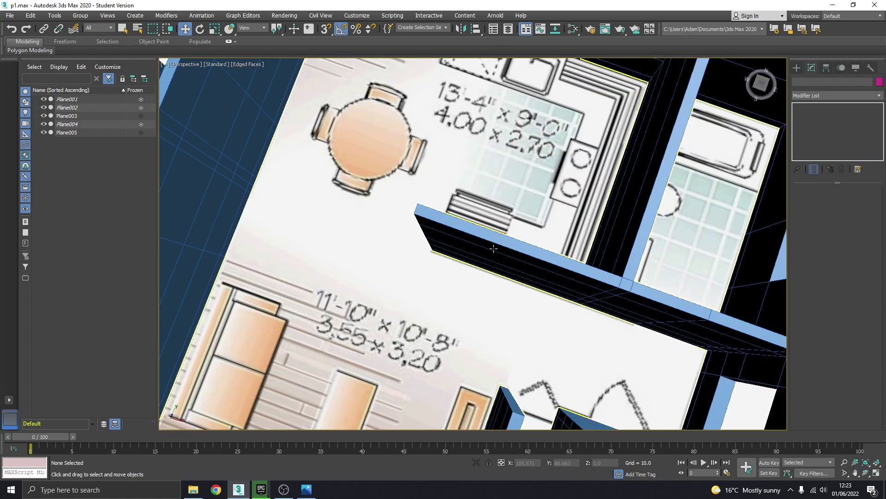
alt+middle_drag(493, 248, 300, 230)
scroll(472, 281, up, 3)
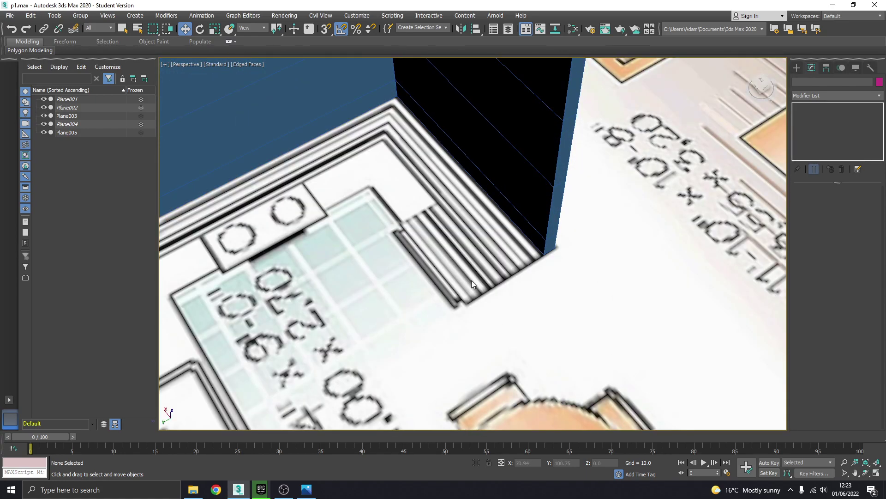
scroll(472, 280, down, 4)
middle_drag(471, 281, 487, 320)
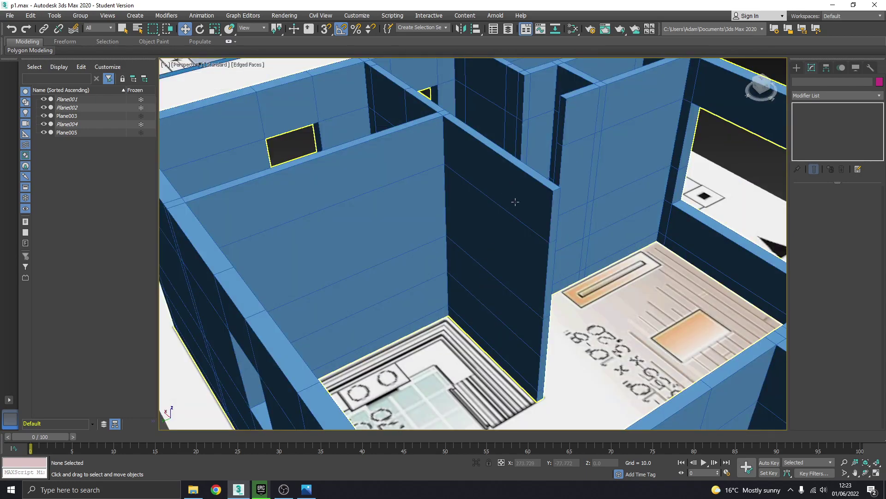
middle_drag(518, 209, 526, 242)
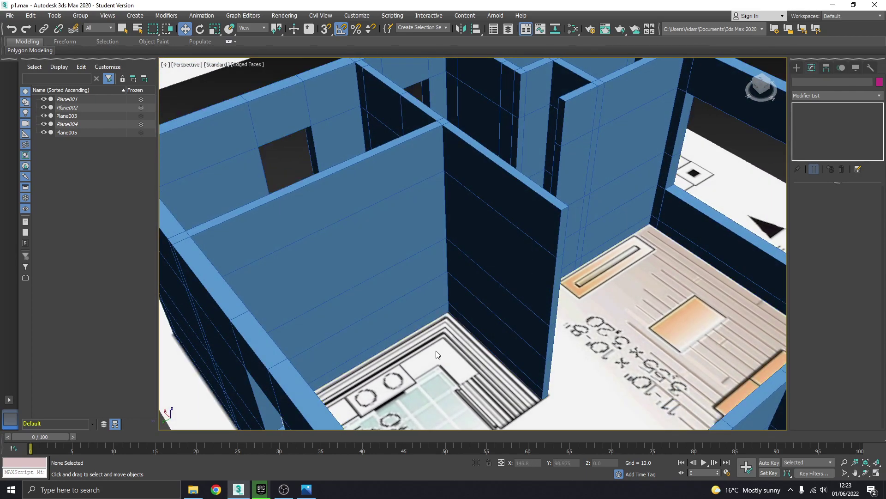
mouse_move(533, 351)
alt+middle_down()
mouse_move(483, 303)
mouse_move(411, 330)
mouse_move(509, 269)
mouse_move(501, 284)
mouse_move(497, 217)
alt+middle_up()
Delete the upper polygons on both faces of the kitchen's free-standing divider wall, leaving only its low base
click(497, 217)
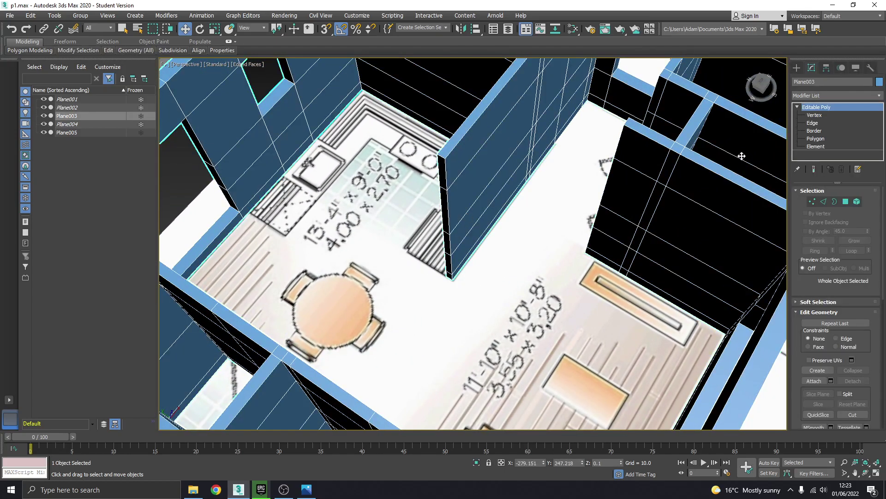
click(821, 138)
alt+middle_drag(571, 182, 530, 215)
click(491, 222)
ctrl+click(510, 275)
ctrl+click(509, 310)
alt+middle_drag(509, 311, 547, 305)
ctrl+click(544, 326)
ctrl+click(547, 297)
ctrl+click(551, 247)
alt+middle_drag(552, 246, 478, 398)
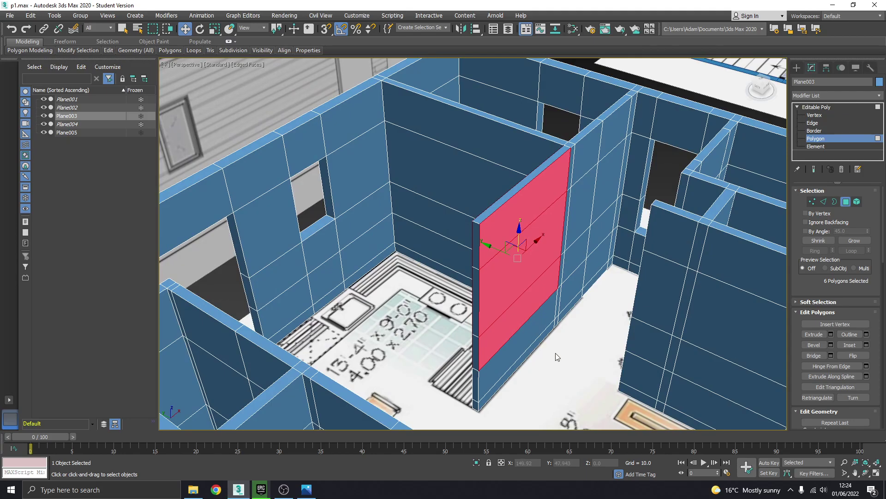
alt+middle_drag(557, 357, 425, 251)
key(Delete)
Delete the leftover polygons at the free end of the kitchen divider wall above its low base
click(406, 155)
key(Delete)
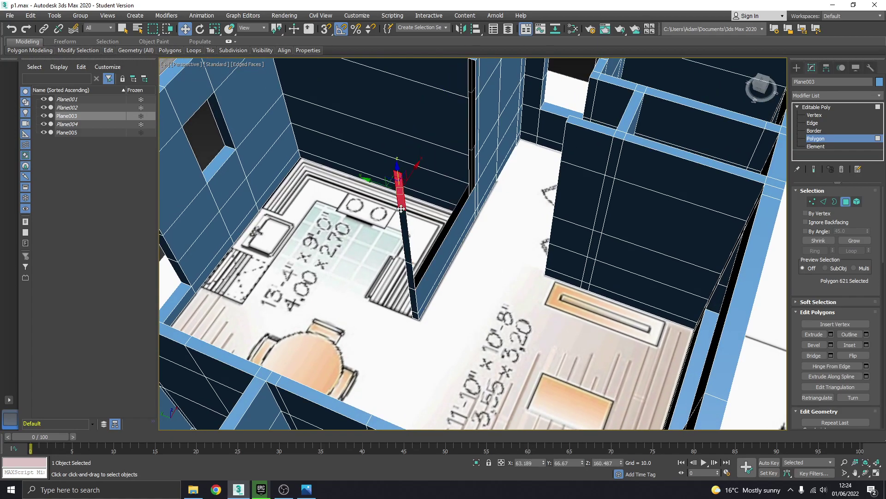
click(409, 270)
key(Delete)
scroll(452, 236, up, 3)
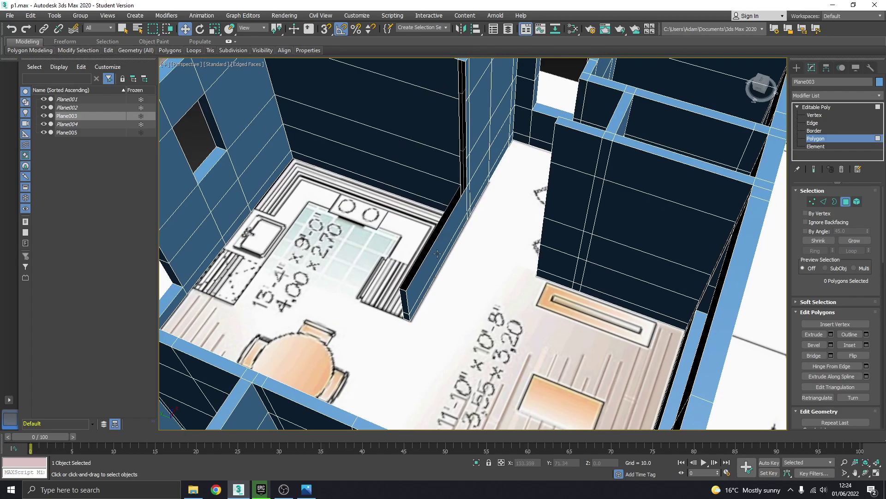
Bridge the open long edges along the low kitchen divider wall to cap its top
click(815, 124)
click(456, 180)
click(814, 366)
Bridge the three stacked pairs of vertical edges where the divider wall was cut away to close the exposed wall end
scroll(535, 229, up, 2)
click(492, 158)
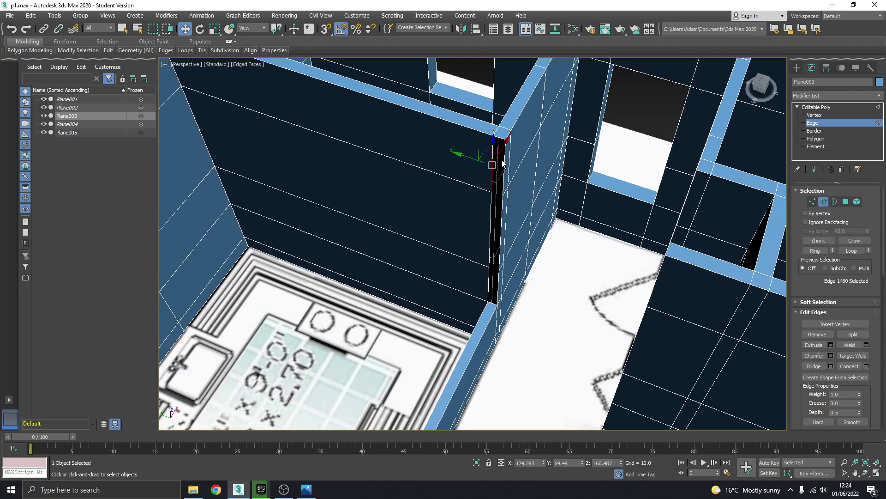
ctrl+click(504, 164)
click(815, 366)
click(491, 215)
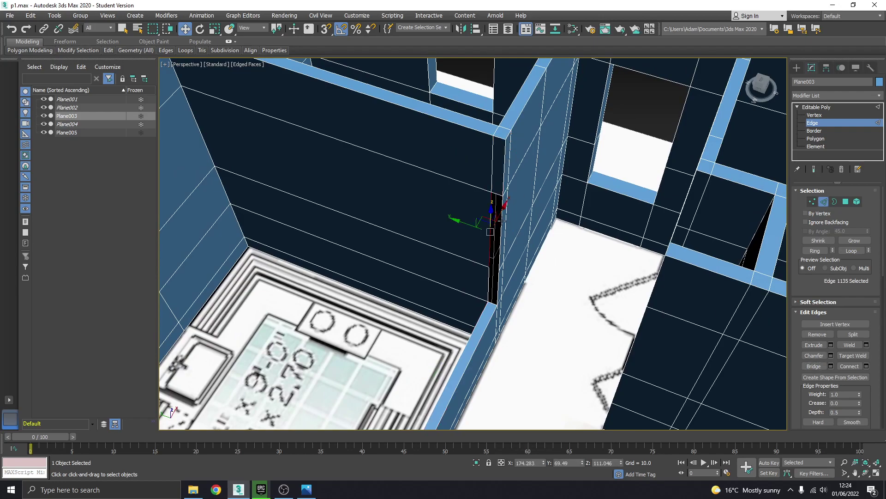
click(814, 367)
scroll(529, 315, up, 3)
click(456, 273)
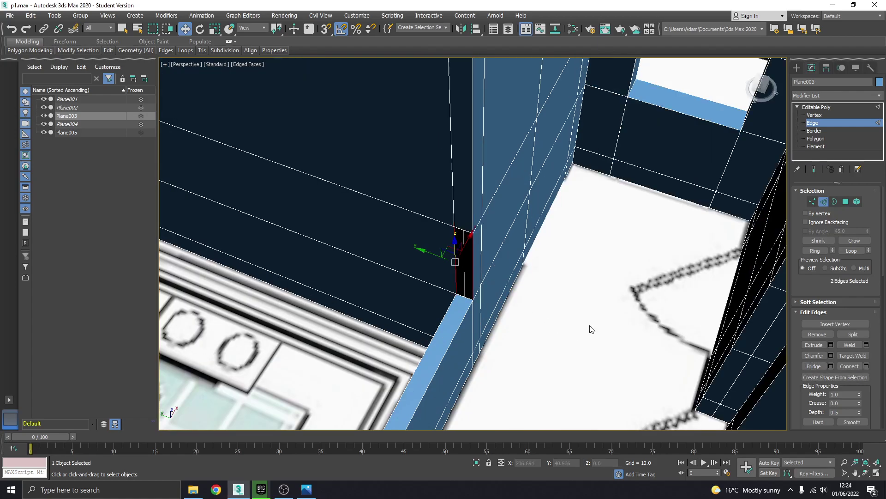
click(817, 368)
scroll(488, 312, down, 5)
click(489, 314)
Select the stacked door-opening polygons on both faces of the wall between the dining area and the small room by the stairs
alt+middle_drag(553, 318, 462, 300)
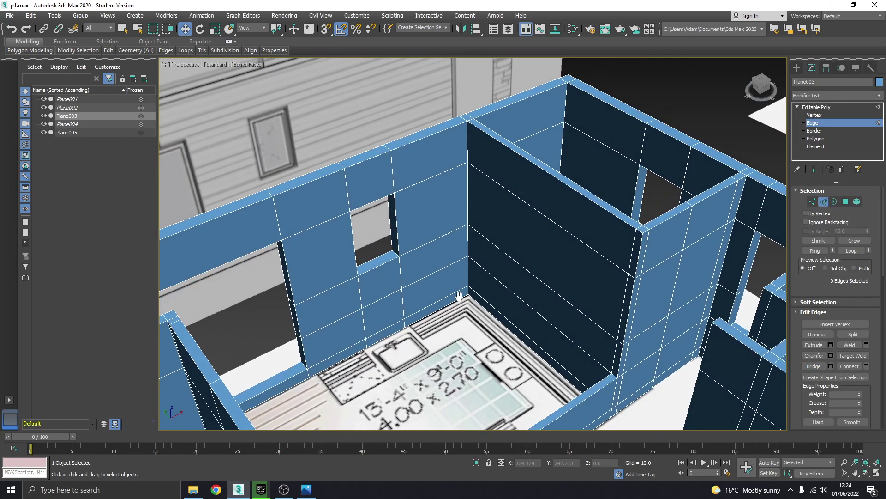
scroll(515, 367, down, 1)
middle_drag(516, 371, 499, 277)
middle_drag(498, 277, 576, 245)
click(815, 139)
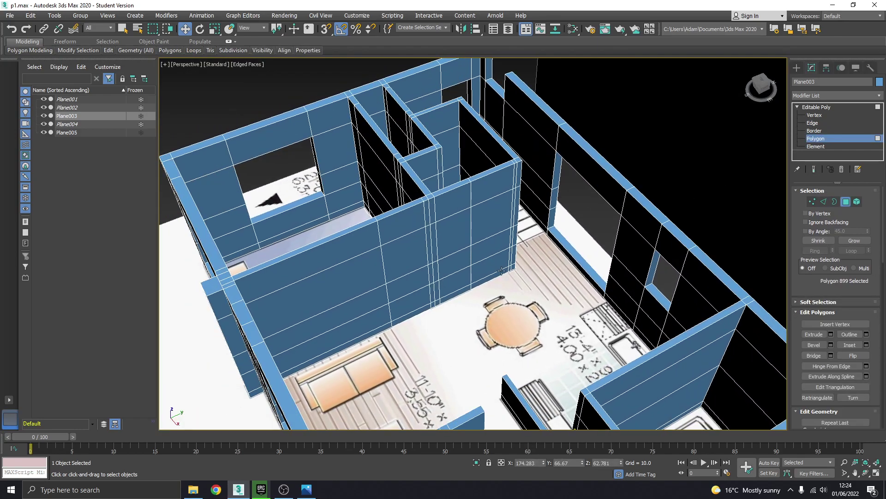
click(487, 266)
ctrl+click(488, 249)
ctrl+click(484, 217)
alt+middle_drag(458, 252, 545, 262)
ctrl+click(478, 249)
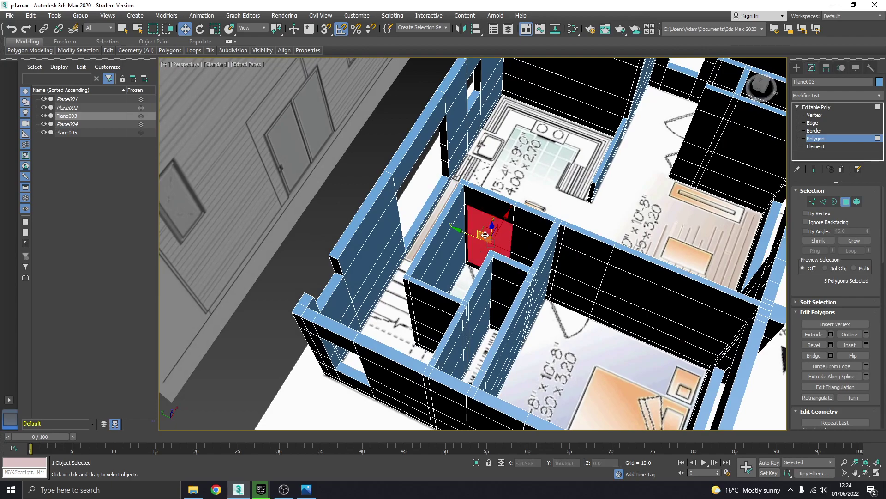
Ring-select the lower vertical edges around the small room by the stairs and connect them with a horizontal edge loop
click(814, 122)
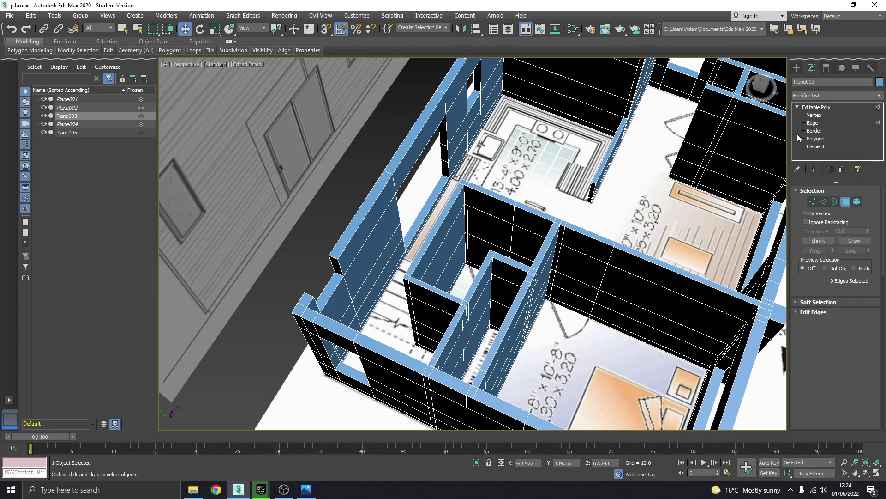
alt+middle_drag(507, 241, 475, 256)
scroll(478, 261, up, 3)
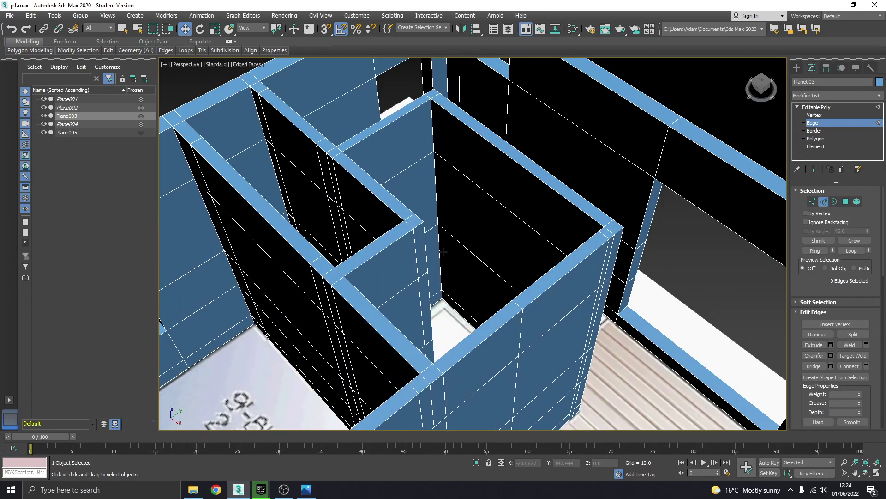
click(440, 246)
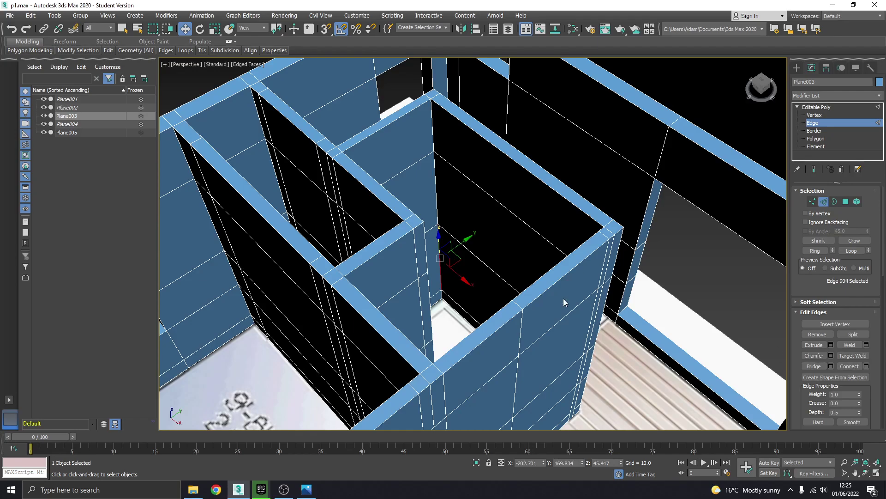
click(815, 250)
alt+middle_drag(476, 249, 566, 266)
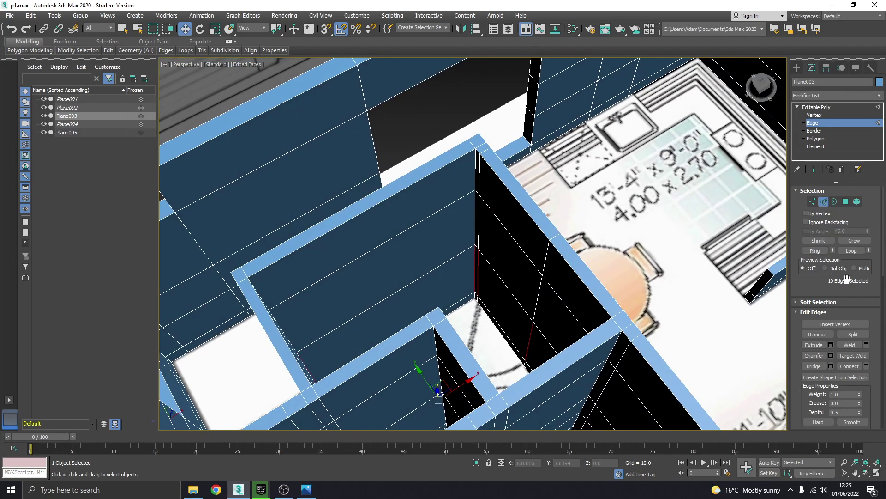
click(848, 366)
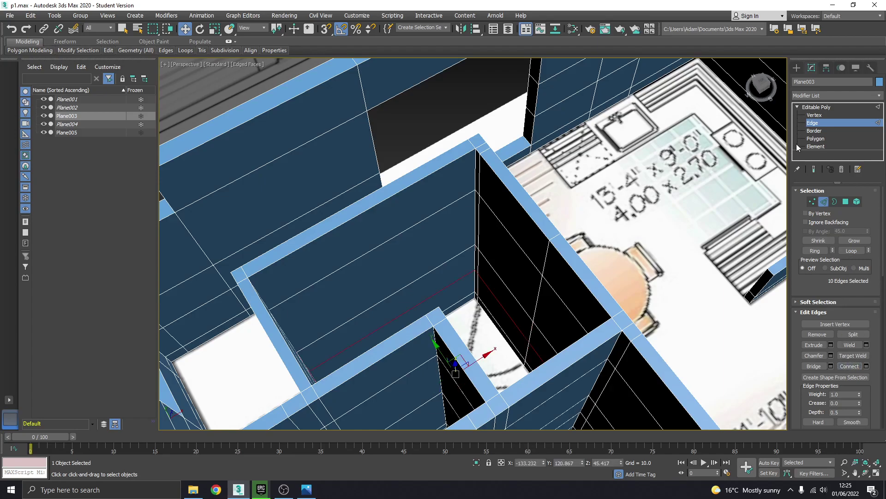
Complete the six-polygon selection on the small room's dining-side wall and bridge it to cut a door opening
click(816, 139)
alt+middle_drag(531, 282, 499, 312)
ctrl+click(493, 244)
alt+middle_drag(493, 243, 535, 273)
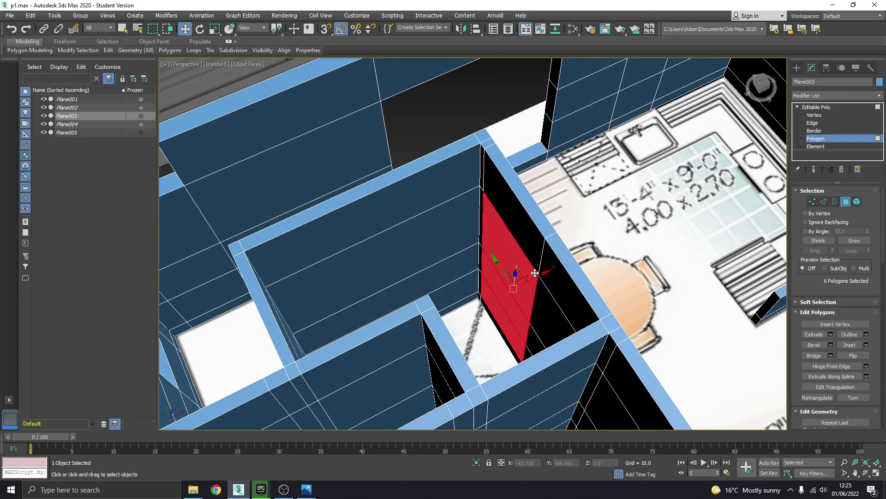
click(806, 354)
Bridge the stacked polygons on both faces of the wall between the bedroom and living area to cut a door opening
alt+middle_drag(596, 323, 388, 305)
middle_drag(369, 342, 624, 297)
click(683, 347)
ctrl+click(714, 325)
alt+middle_drag(714, 325, 695, 377)
ctrl+click(680, 318)
click(813, 356)
Select the door-opening polygons on both faces of the wall between the entrance hall and the bathroom
scroll(544, 297, down, 5)
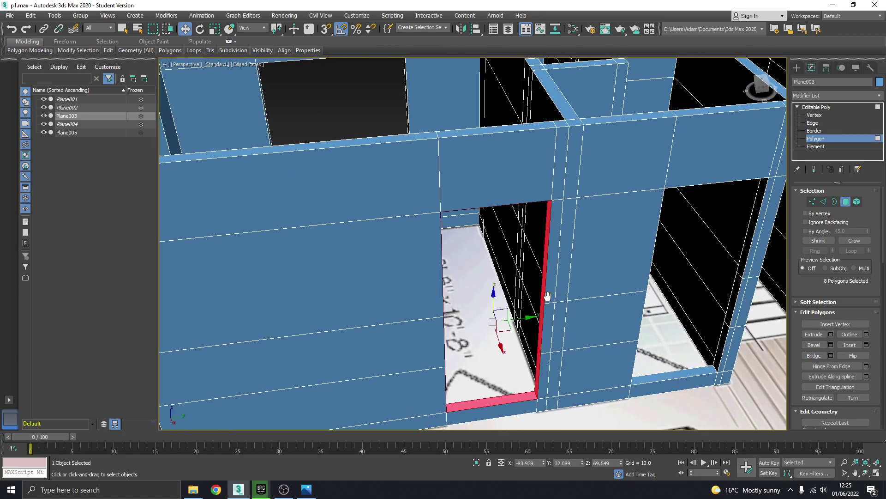
alt+middle_drag(544, 297, 530, 330)
key(alt+x)
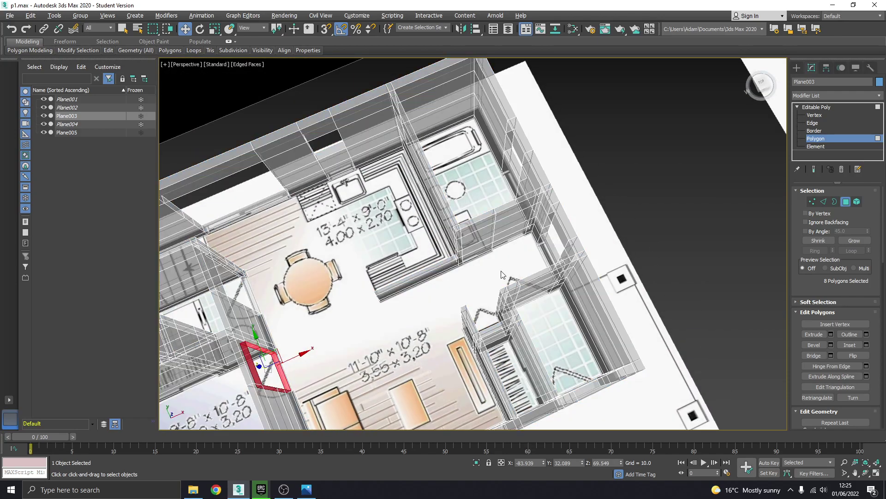
scroll(520, 237, up, 6)
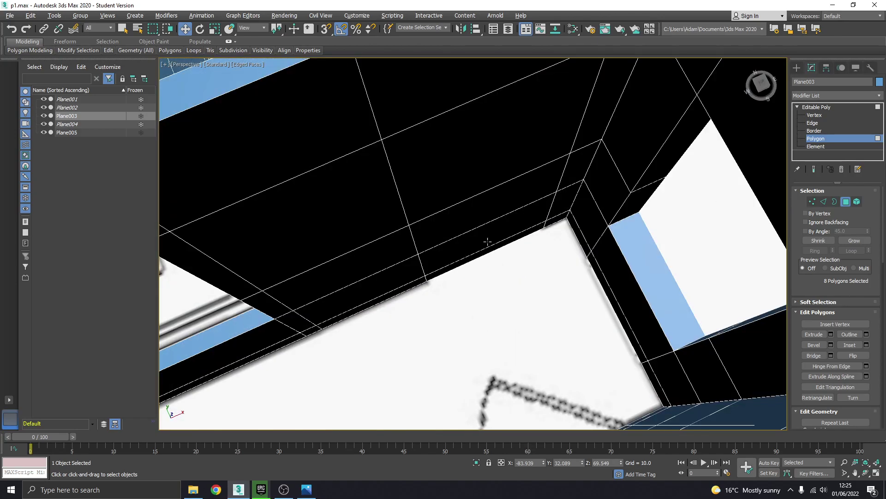
click(487, 240)
ctrl+click(485, 212)
ctrl+click(475, 186)
alt+middle_drag(459, 196, 588, 256)
ctrl+click(535, 275)
scroll(537, 270, down, 8)
scroll(552, 223, up, 2)
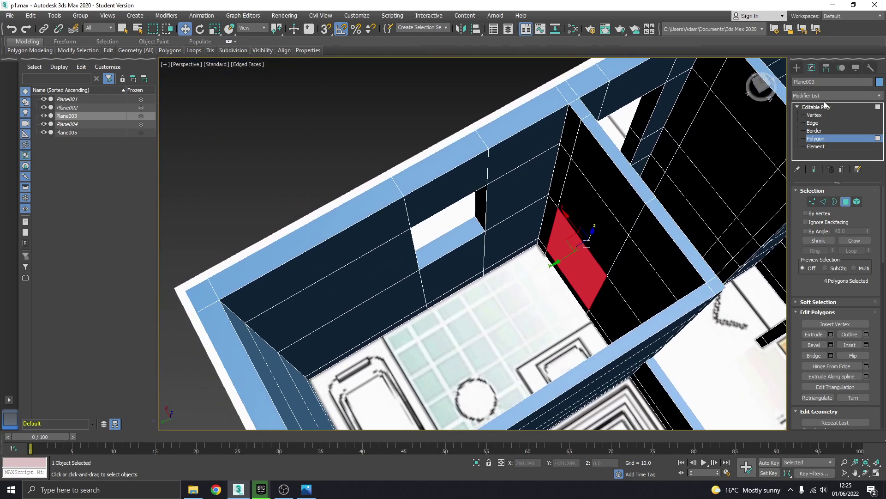
Connect the ring of lower vertical edges around the bathroom and bridge the selected wall polygons into a door opening
key(2)
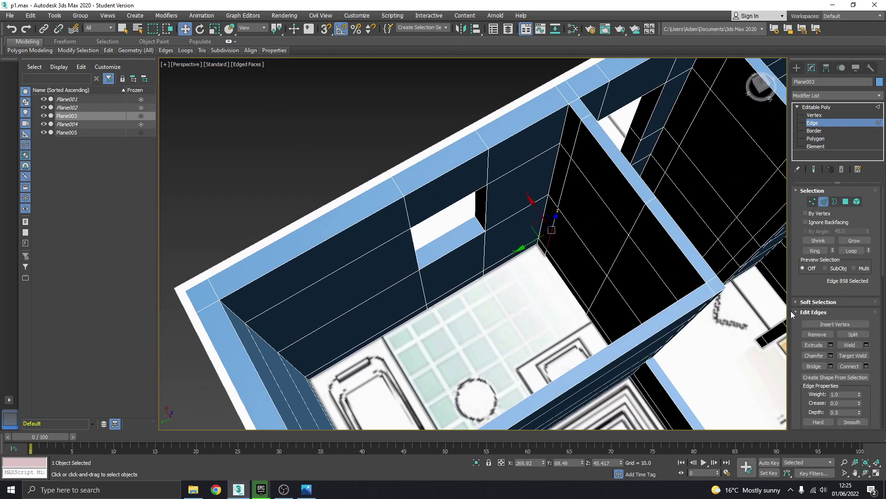
click(815, 250)
ctrl+click(815, 138)
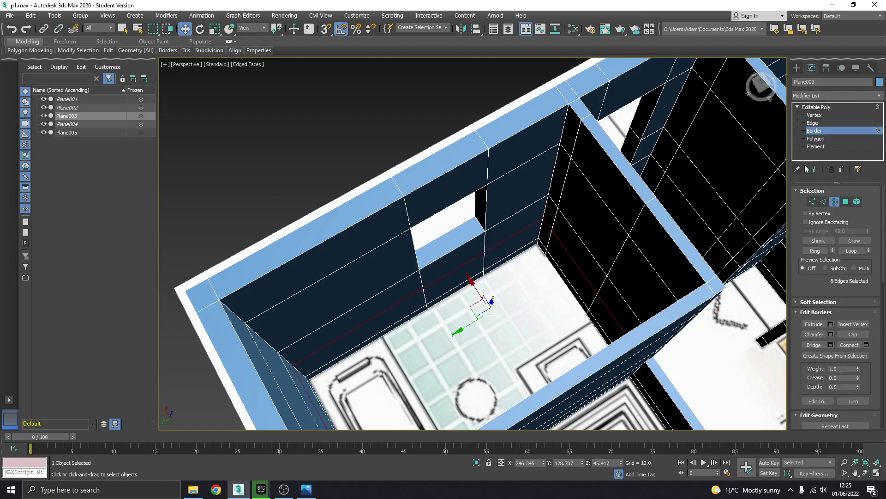
alt+middle_drag(604, 250, 681, 300)
click(814, 355)
Bridge six polygons through the wall between the entrance hall and the small tiled room to cut a door opening
alt+middle_drag(573, 256, 436, 201)
click(537, 372)
ctrl+click(540, 350)
ctrl+click(542, 311)
alt+middle_drag(542, 310, 549, 368)
ctrl+click(552, 389)
ctrl+click(558, 375)
ctrl+click(576, 353)
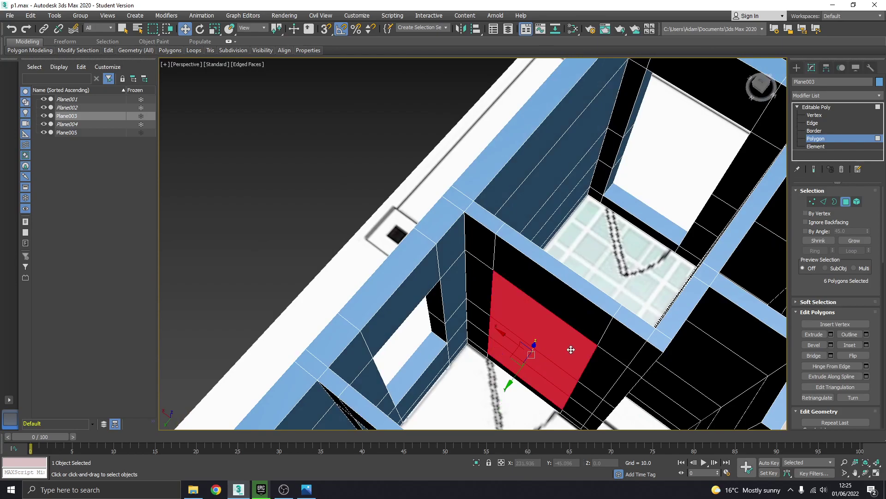
click(812, 355)
Examine the ground-floor walls with their new door openings, then the whole model beside the reference drawings
middle_drag(549, 350, 438, 268)
alt+middle_drag(528, 314, 479, 290)
scroll(479, 289, down, 2)
alt+middle_drag(471, 329, 532, 462)
scroll(481, 302, down, 3)
middle_drag(476, 233, 393, 282)
middle_drag(392, 281, 474, 286)
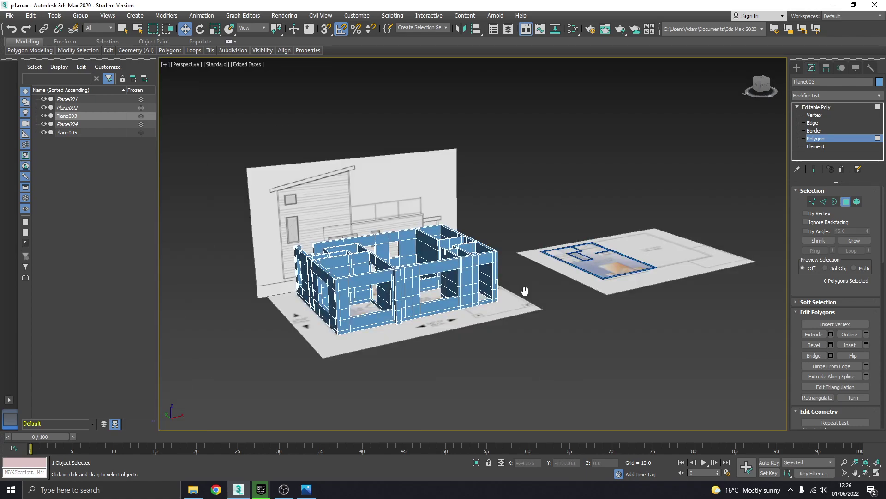
alt+middle_drag(525, 291, 502, 299)
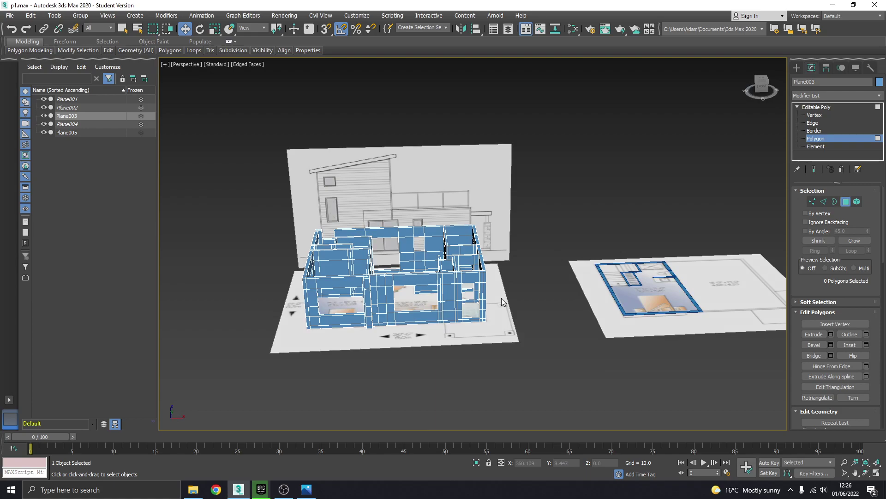